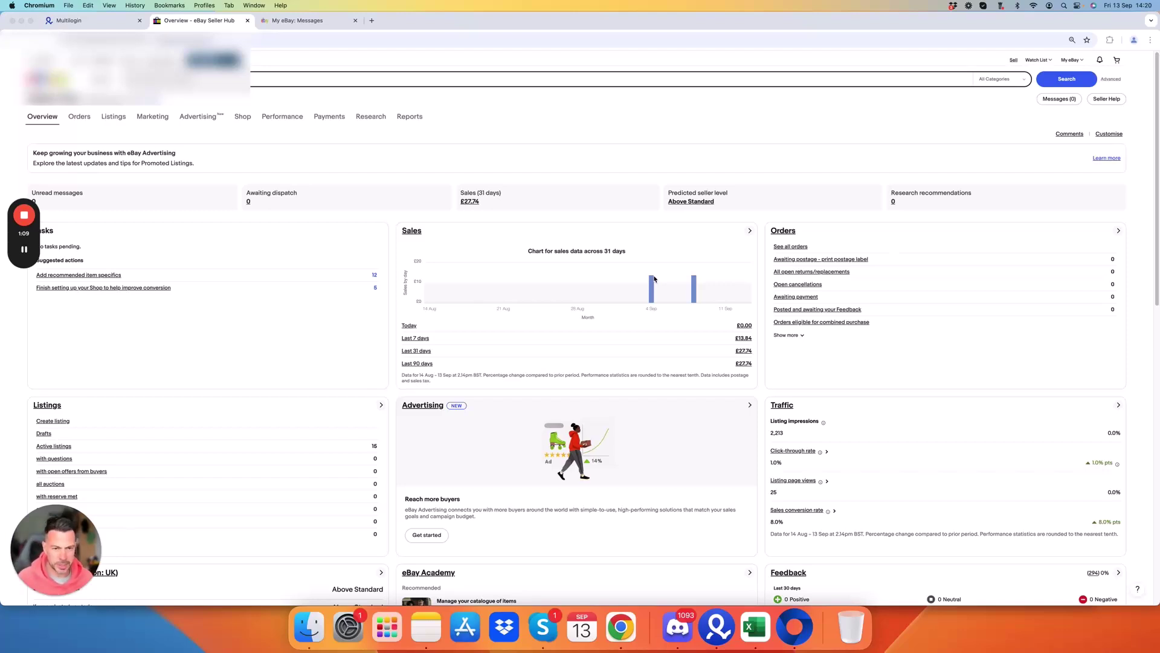
click(696, 296)
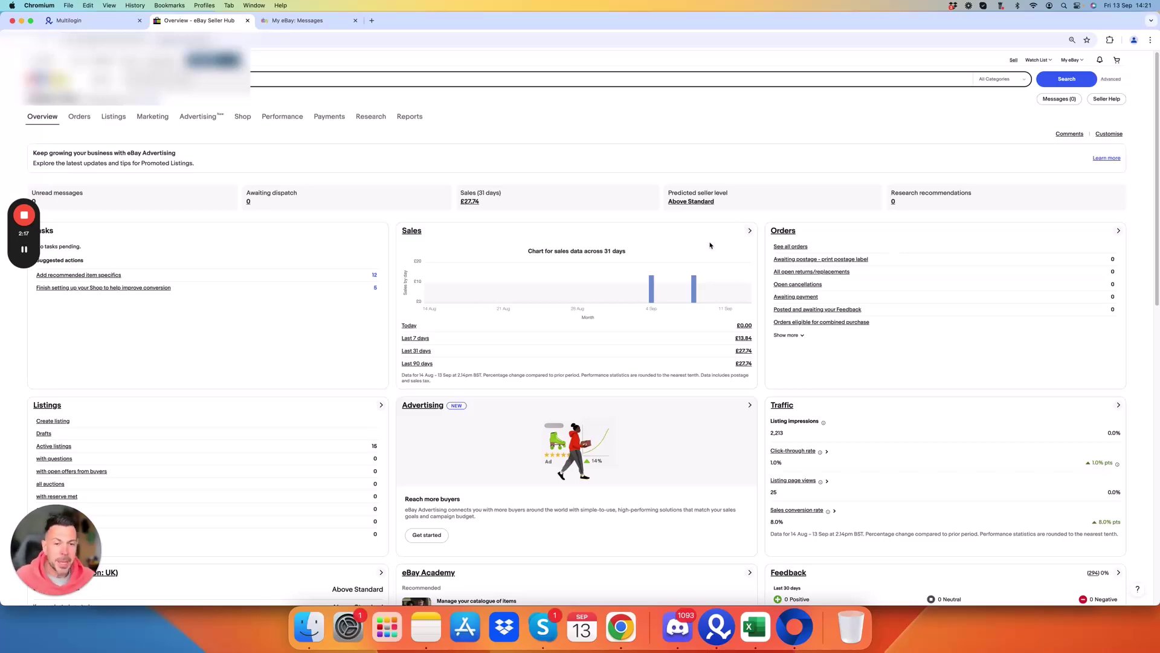
scroll(407, 254, down, 2)
scroll(408, 254, up, 2)
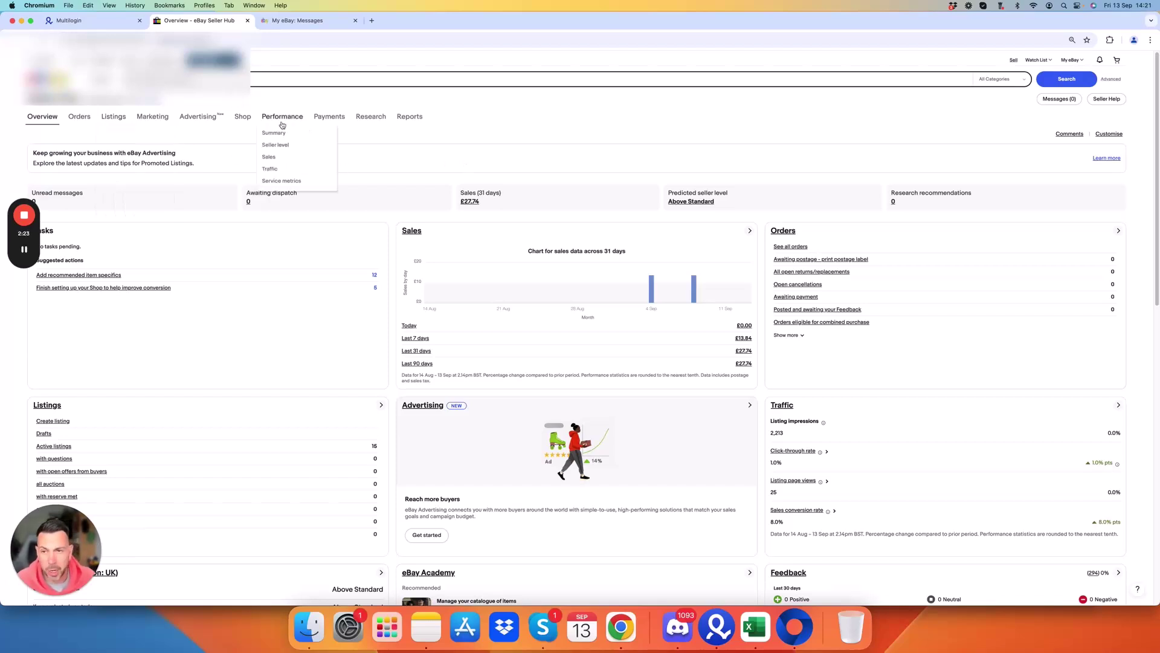
Step: Create a new campaign from the Advertising dashboard, choosing Promote your listings with the General strategy
mouse_move(190, 120)
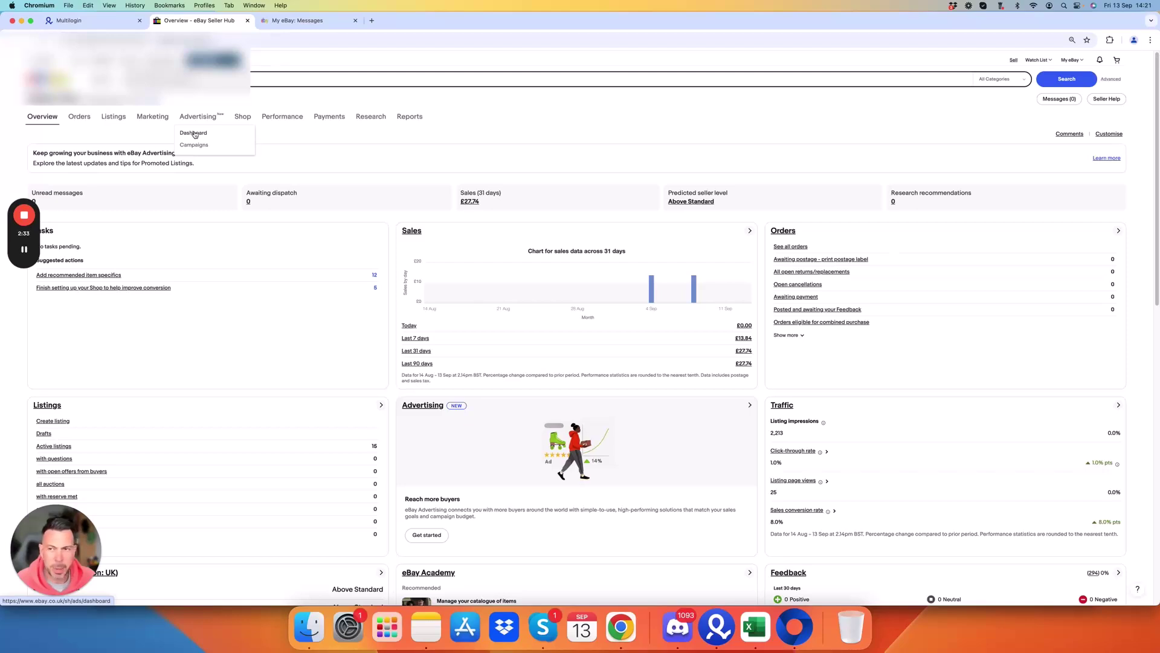
click(194, 134)
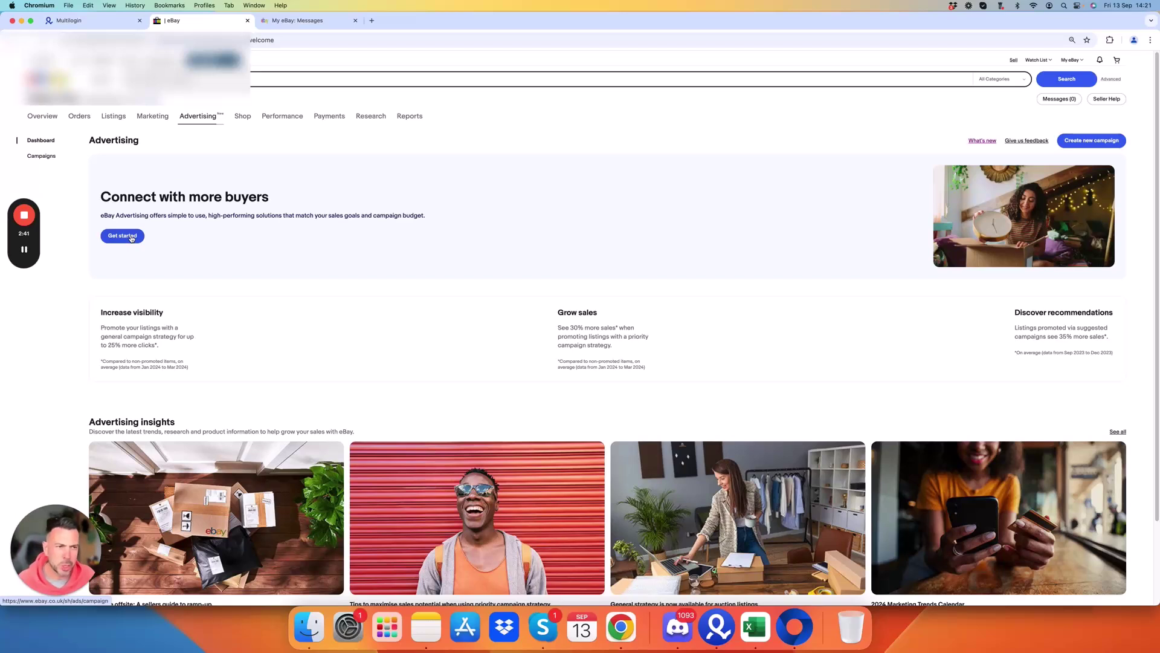
click(1100, 134)
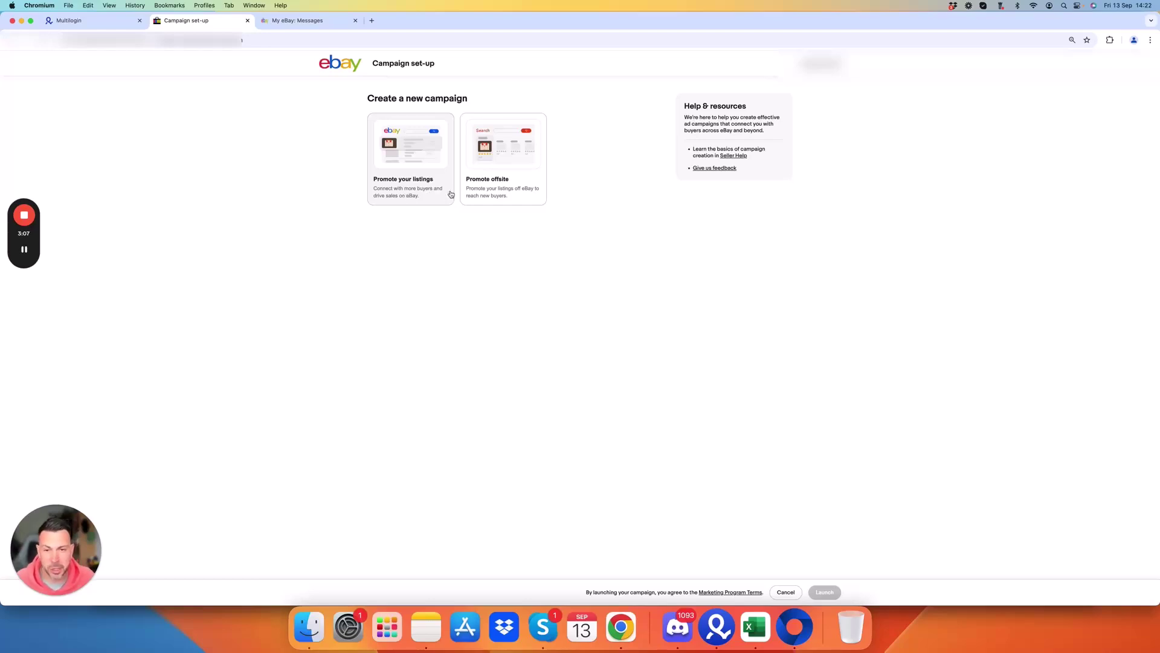
click(411, 191)
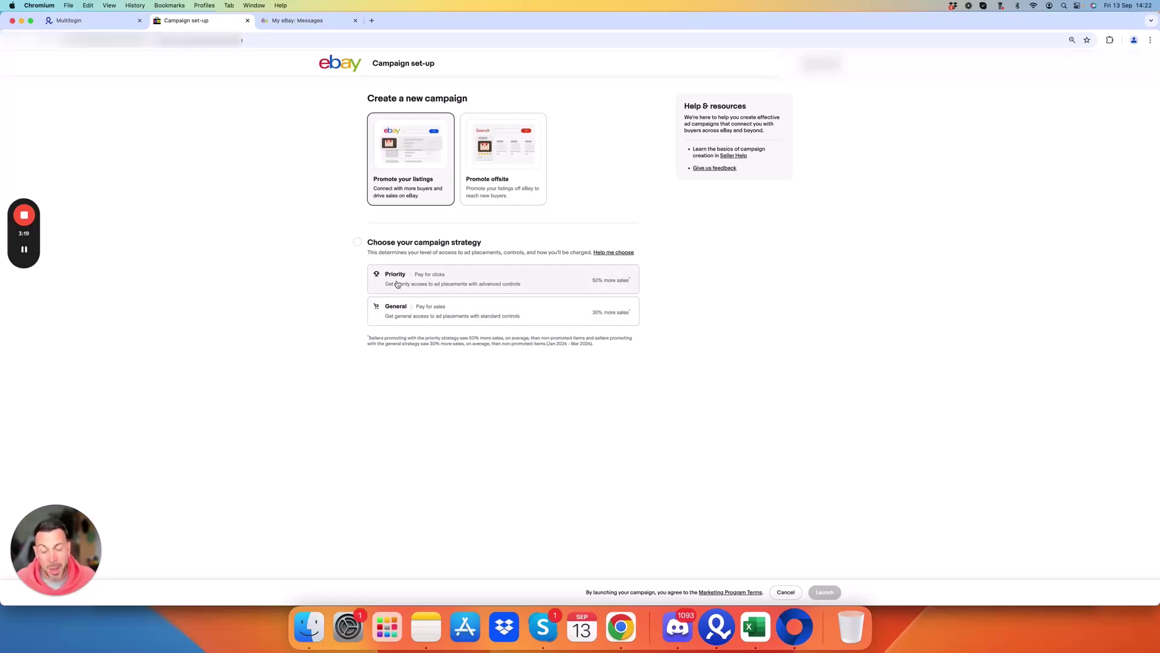
click(599, 314)
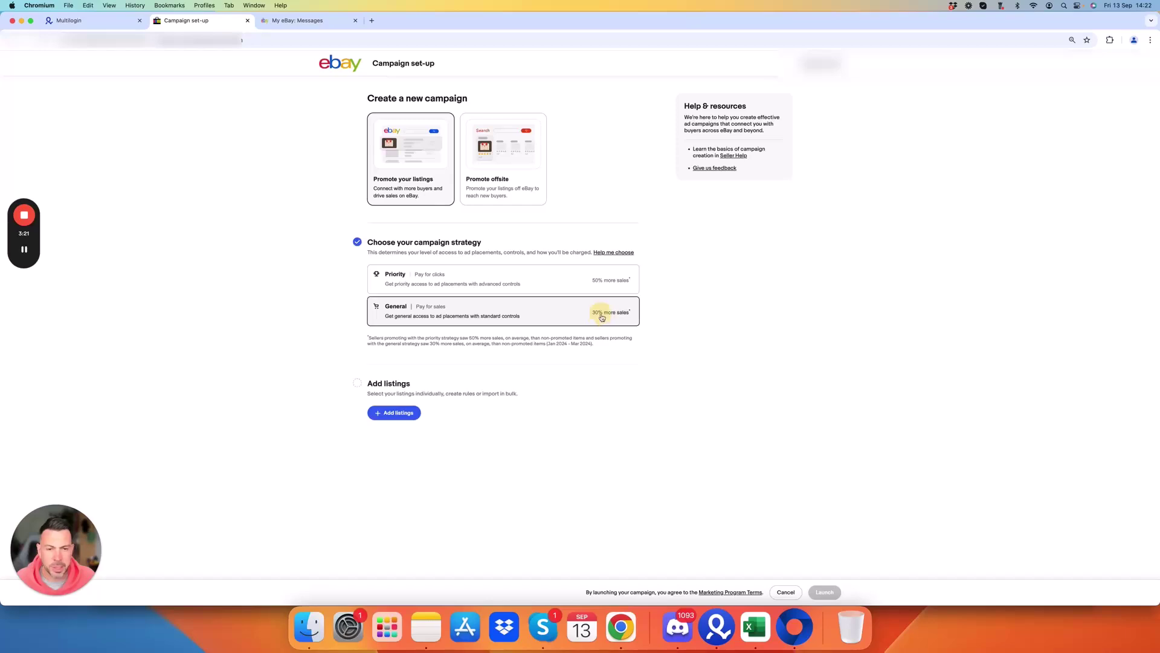
Step: Add listings to the campaign through a new rule covering all categories, prices, brands and conditions
click(394, 413)
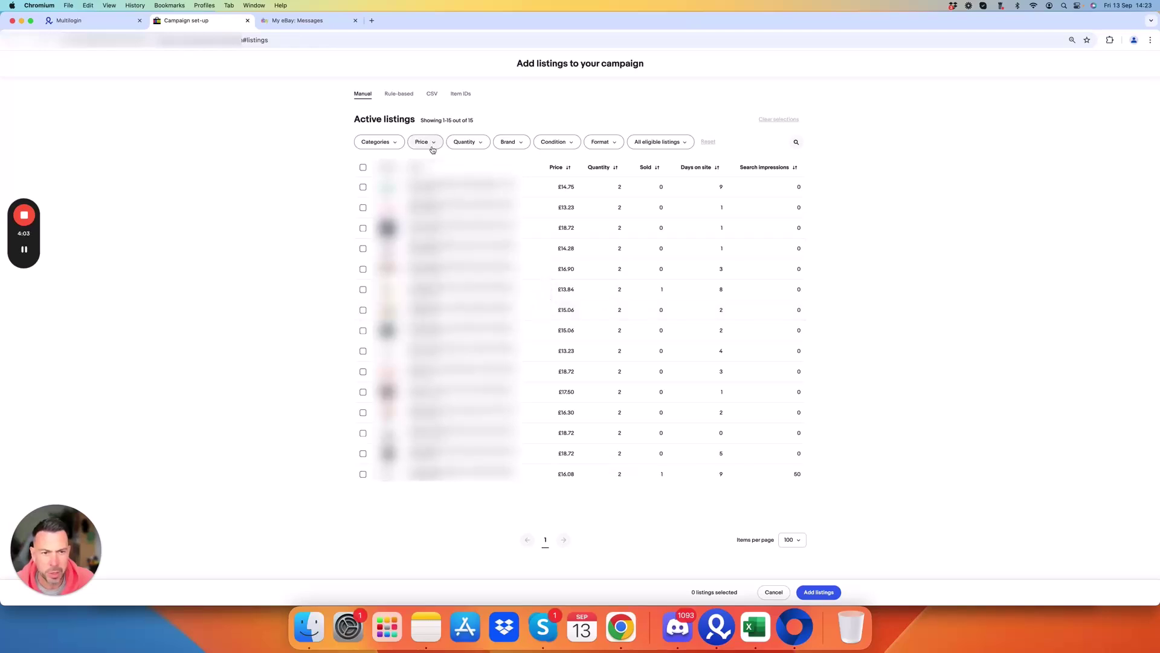
click(403, 96)
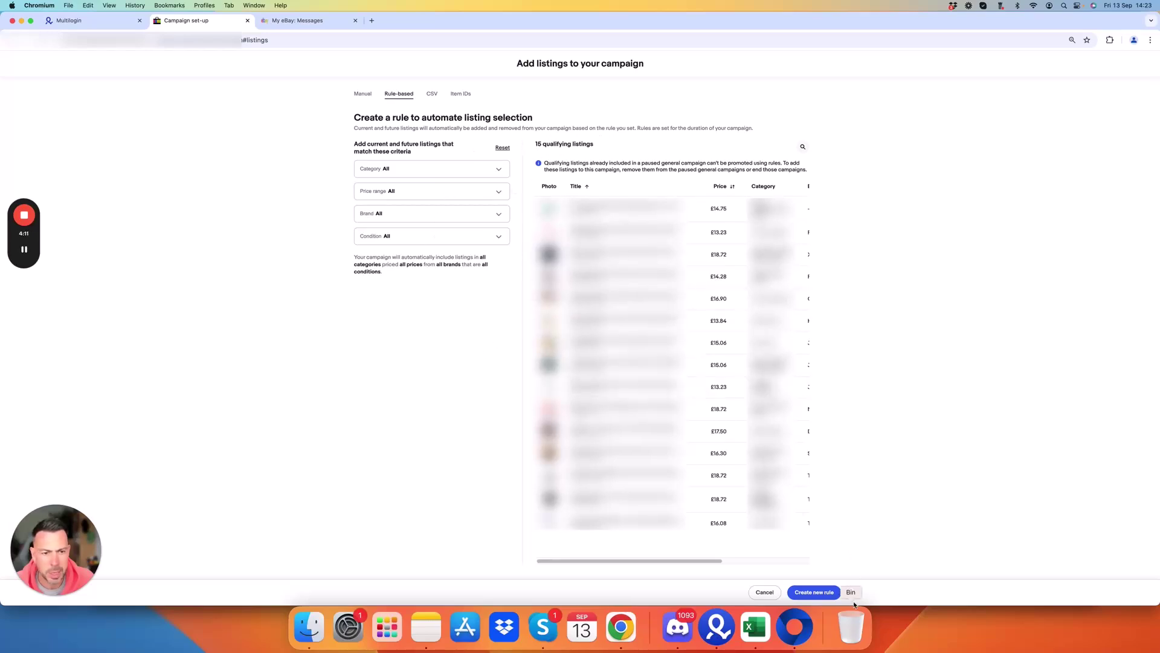
click(814, 592)
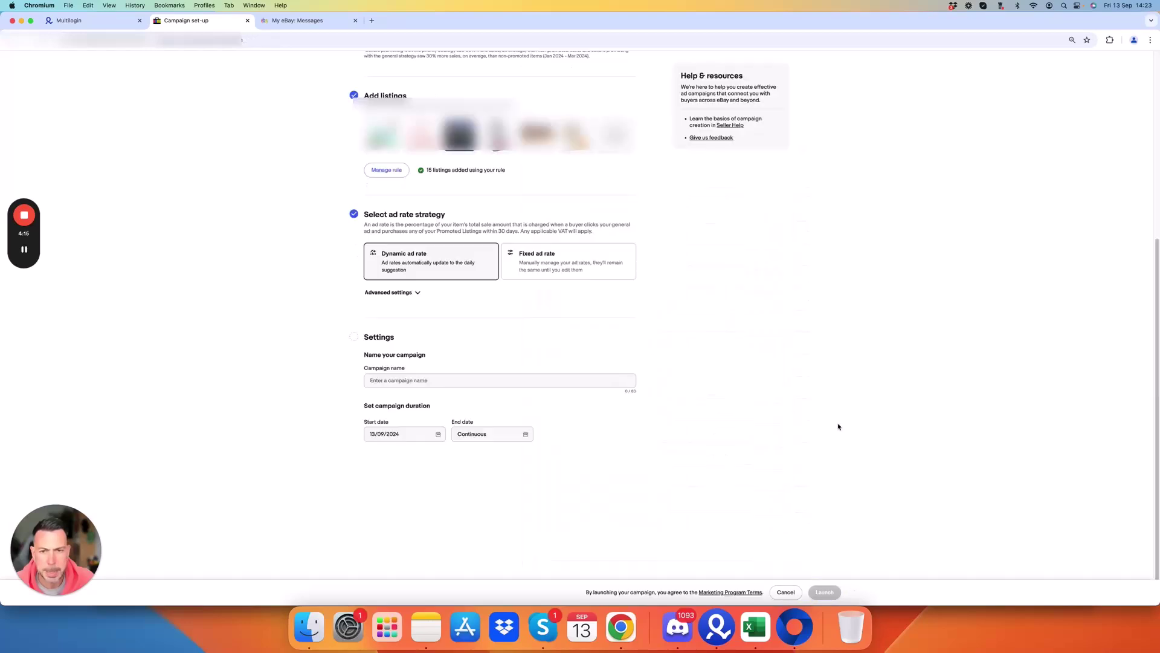
Step: Set the campaign's ad rate strategy to a fixed ad rate of 2%
click(570, 264)
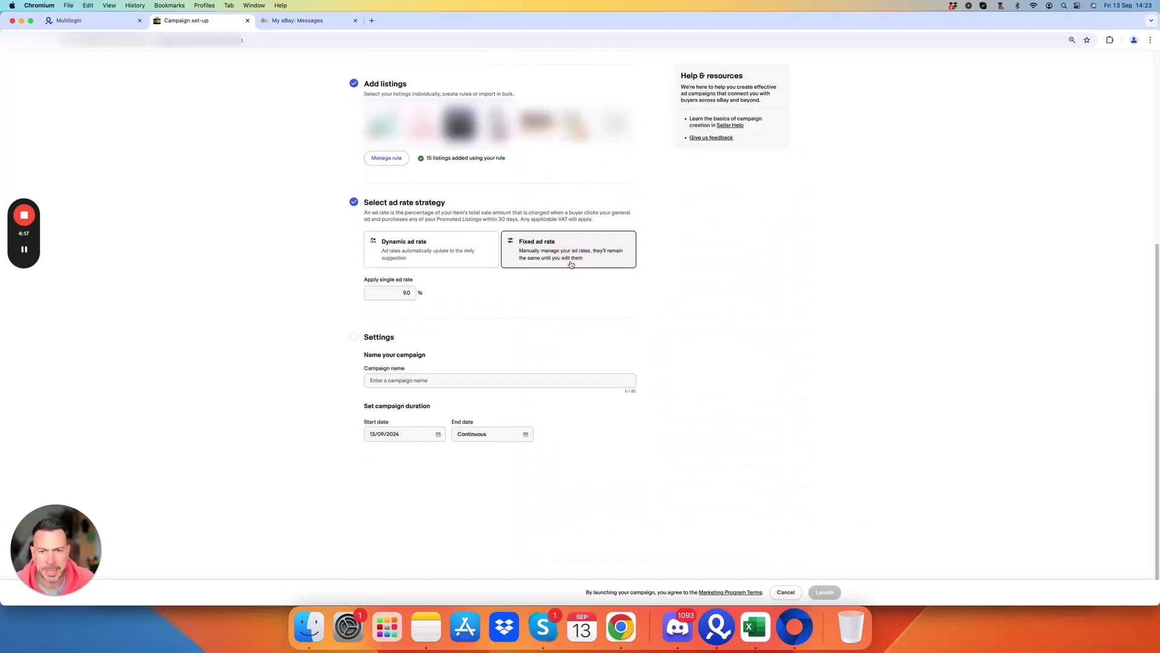
double_click(411, 293)
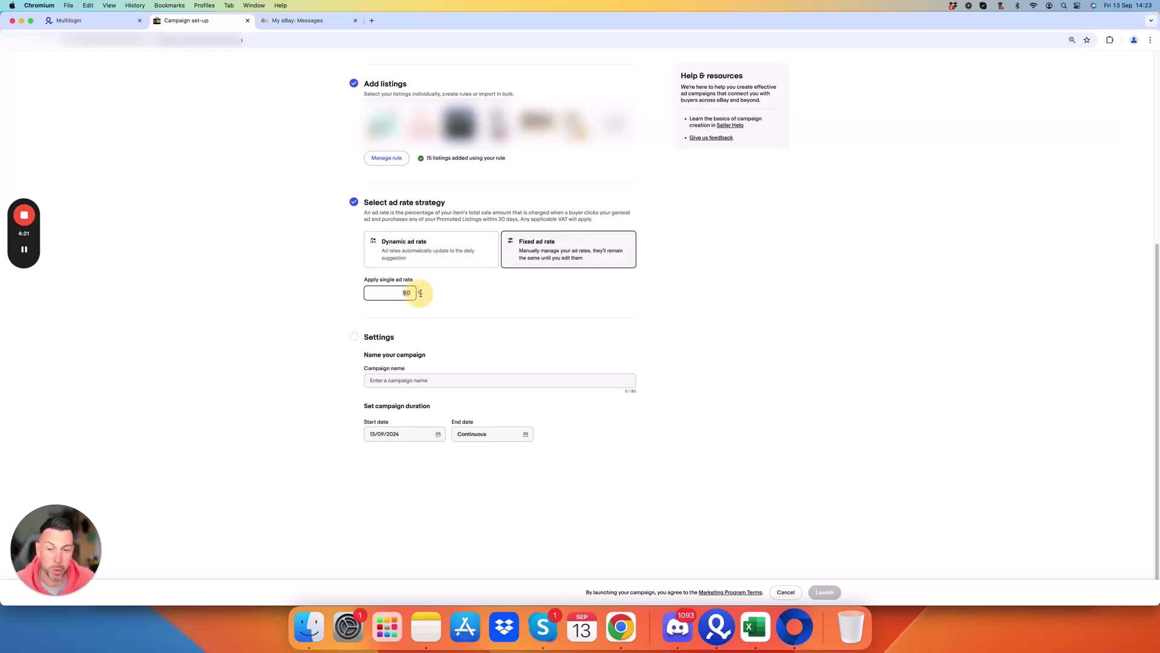
text(2)
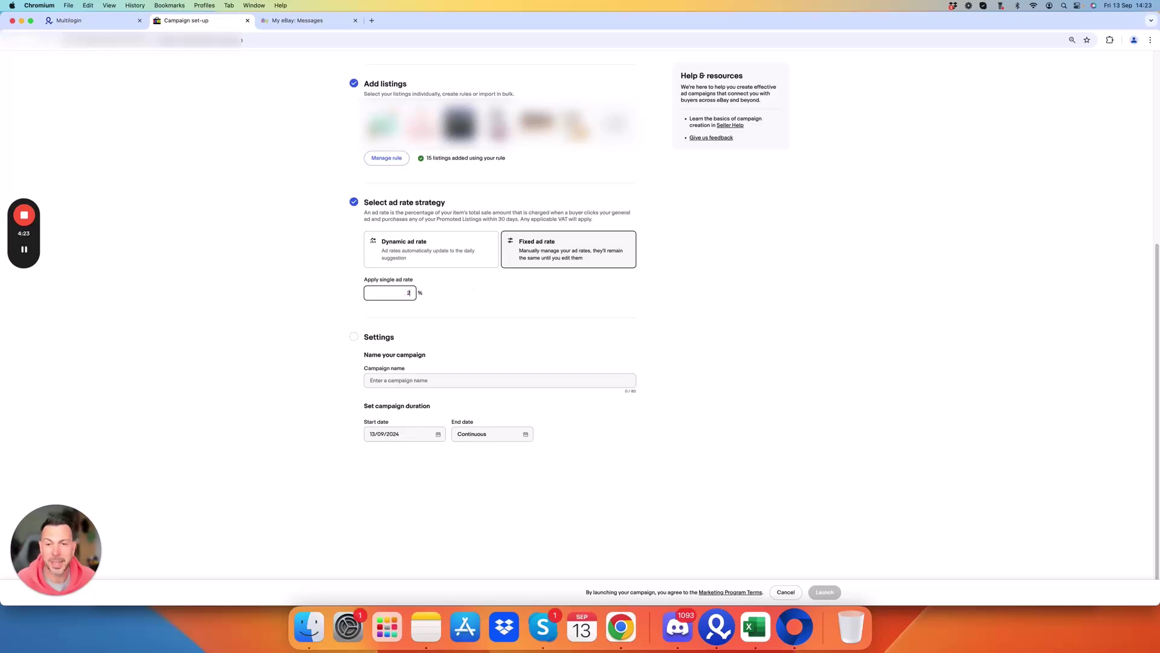
click(473, 281)
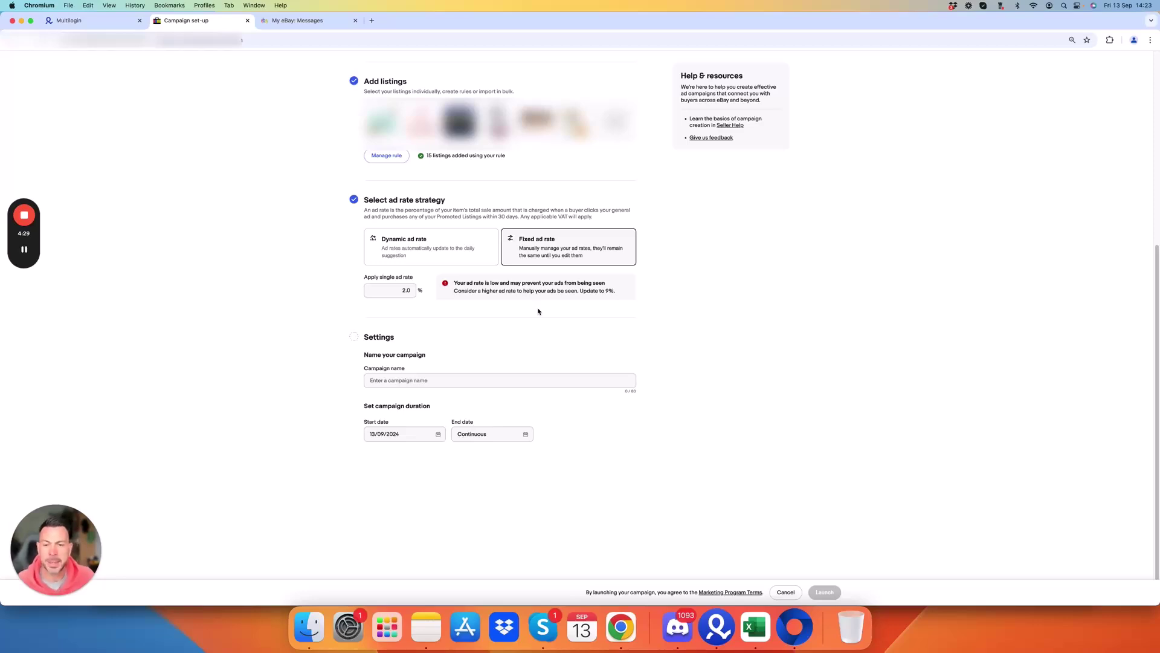
Step: Name the campaign "General - 13/09/2024, 14:23", keep the 13/09/2024 start date and Continuous end date, and launch it
click(470, 379)
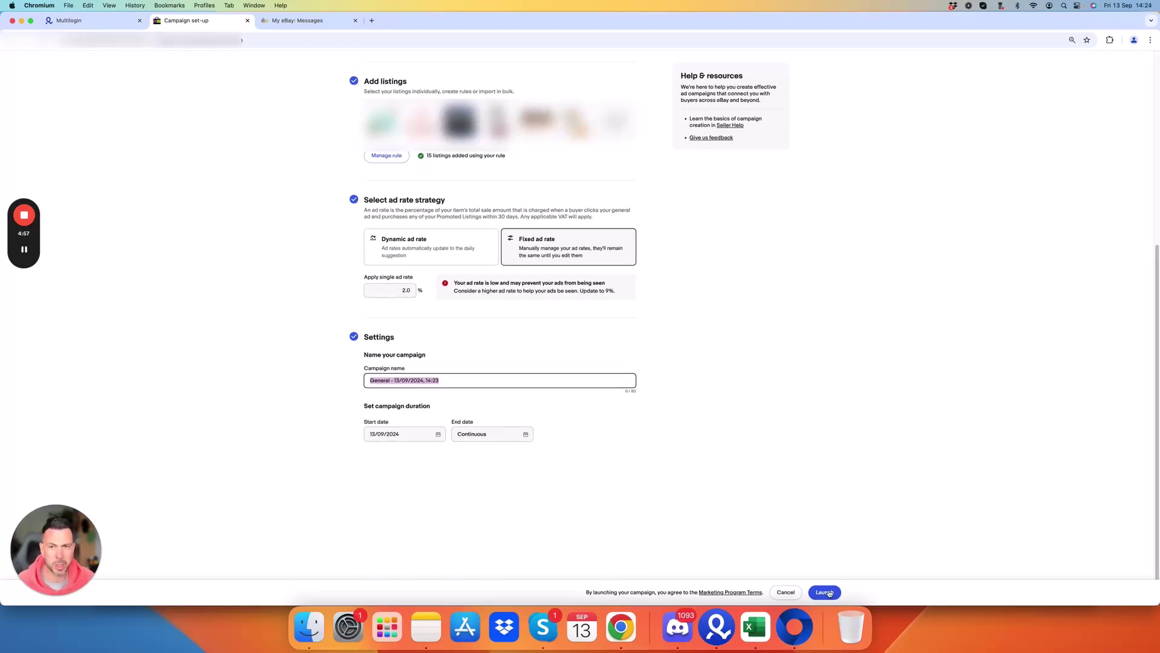
click(383, 434)
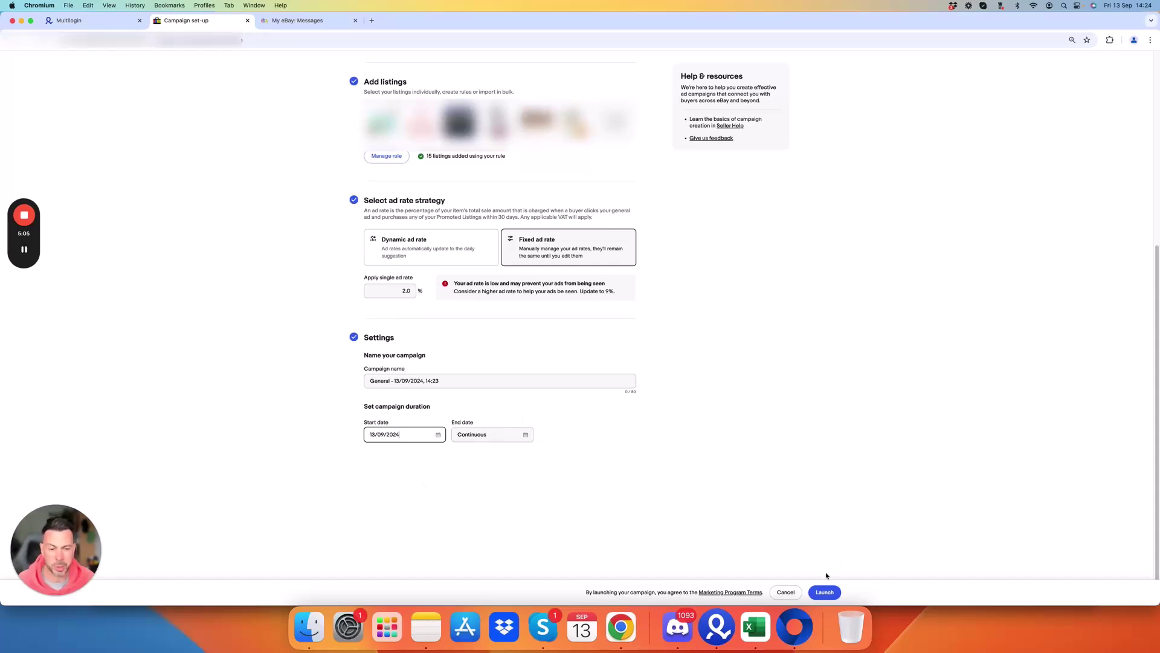
click(824, 592)
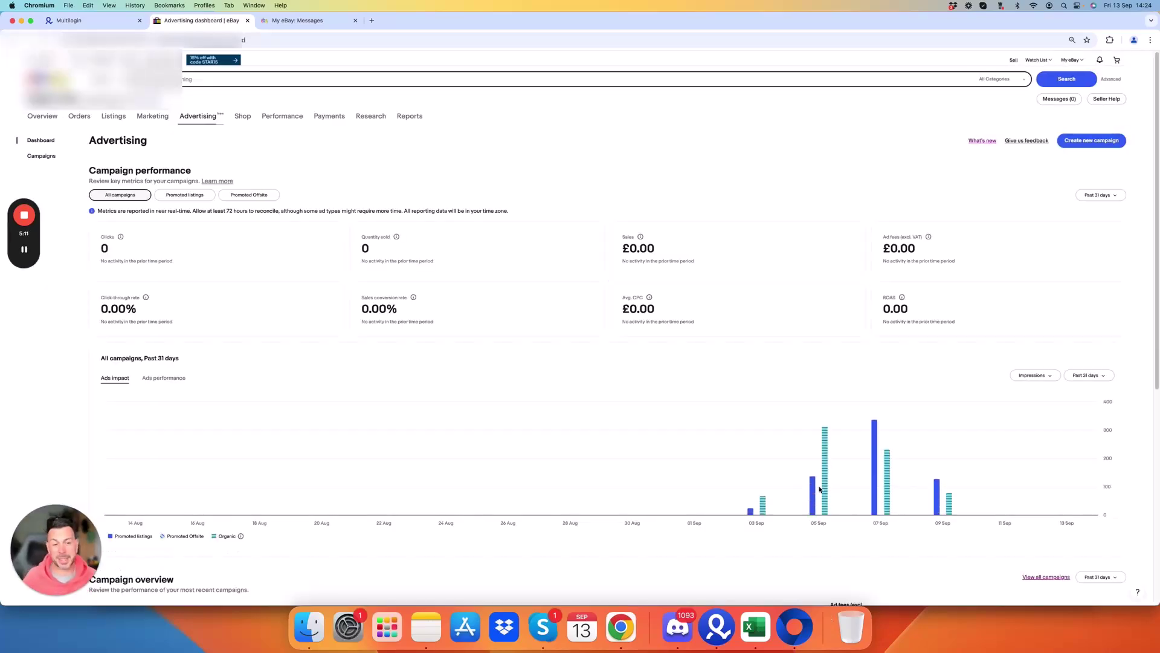
Step: Examine the advertising dashboard's performance metrics, the daily promoted versus organic impressions chart and the campaign overview
mouse_move(829, 475)
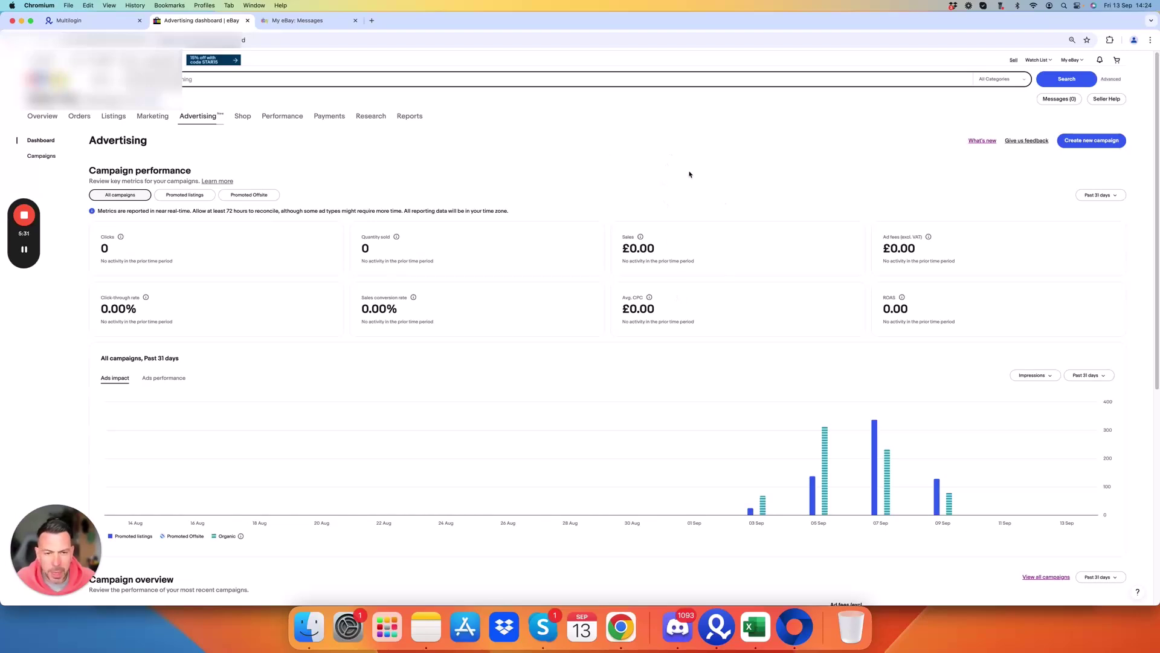
scroll(608, 152, down, 1)
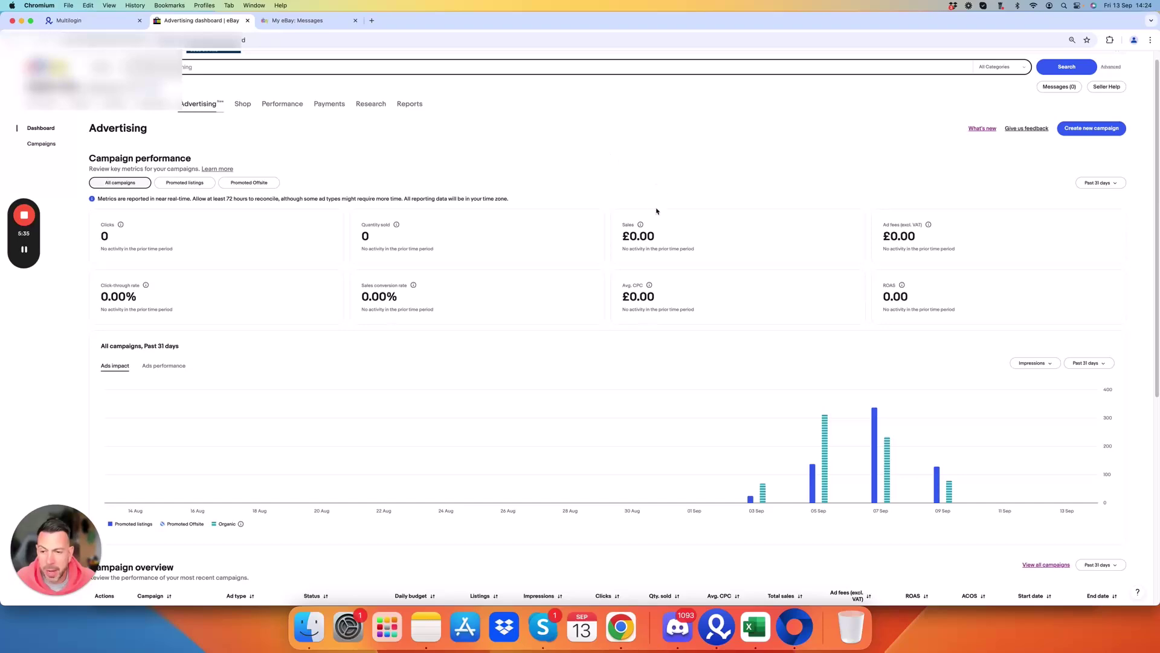
scroll(653, 208, down, 4)
scroll(644, 211, up, 2)
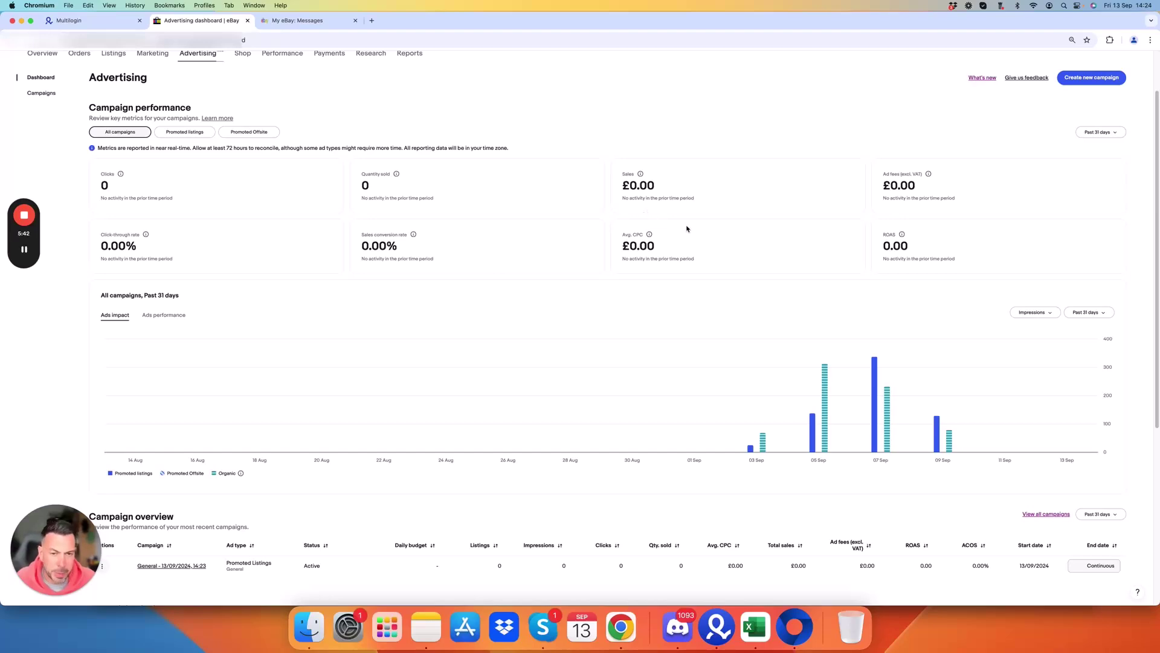
scroll(684, 238, down, 1)
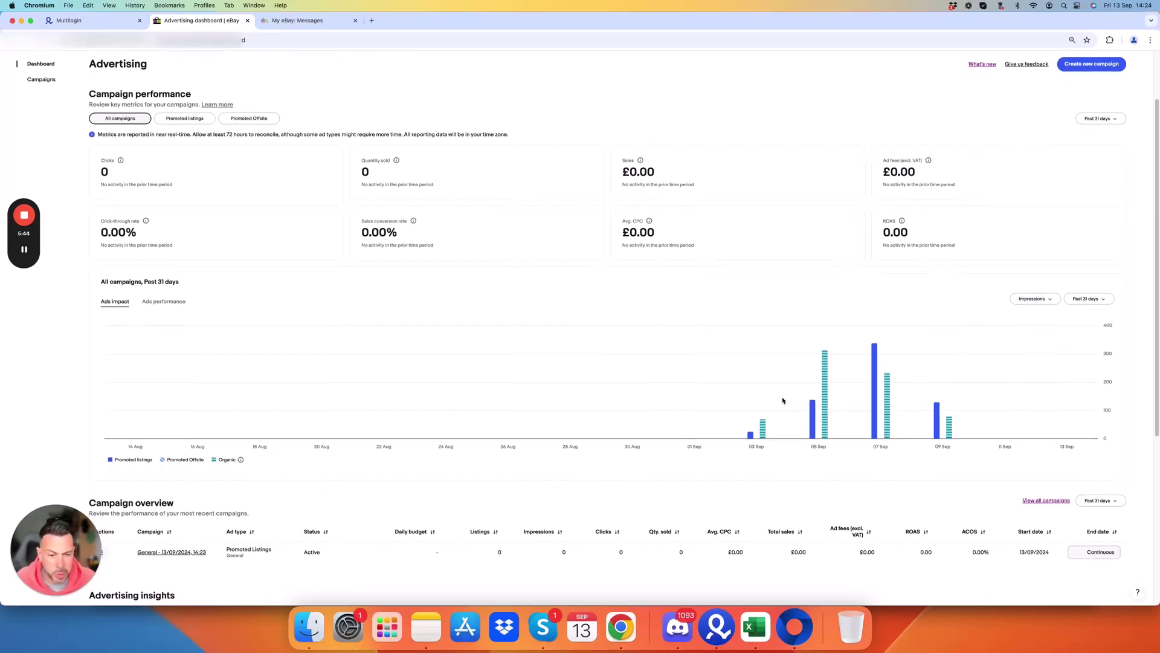
scroll(842, 465, up, 3)
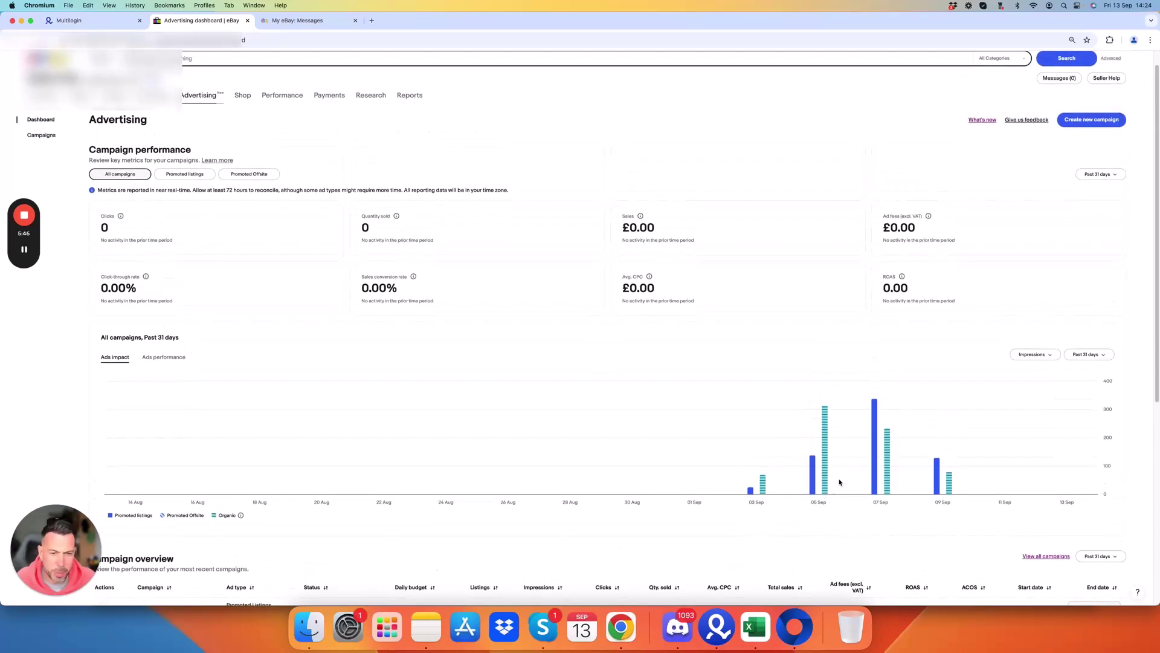
mouse_move(813, 496)
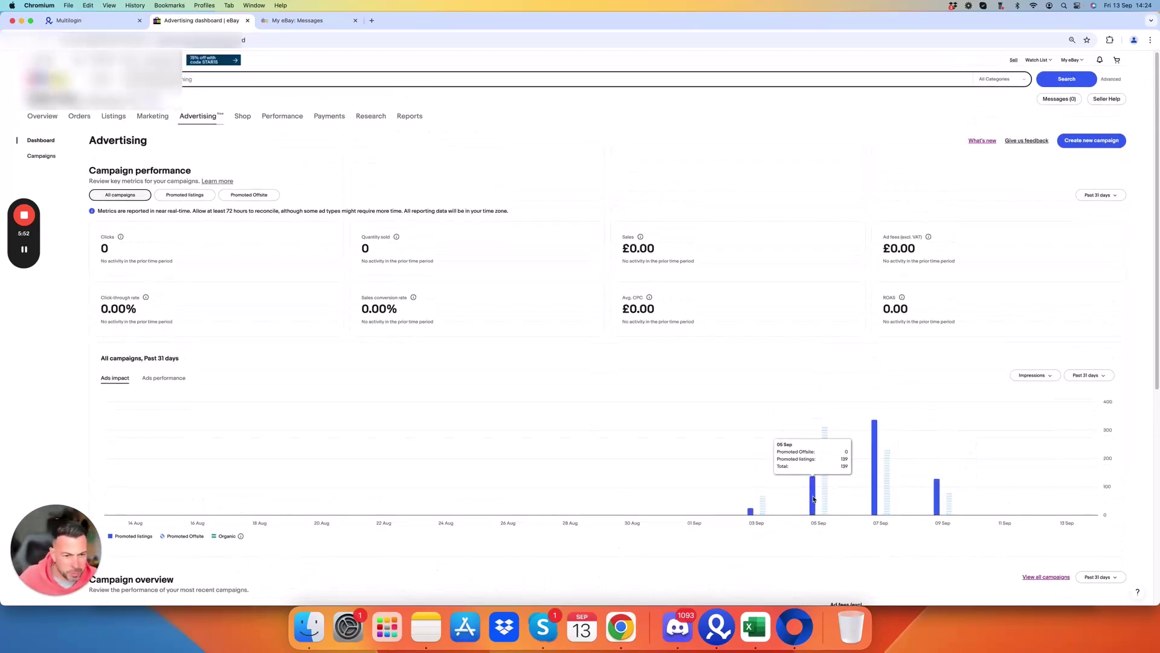
mouse_move(877, 470)
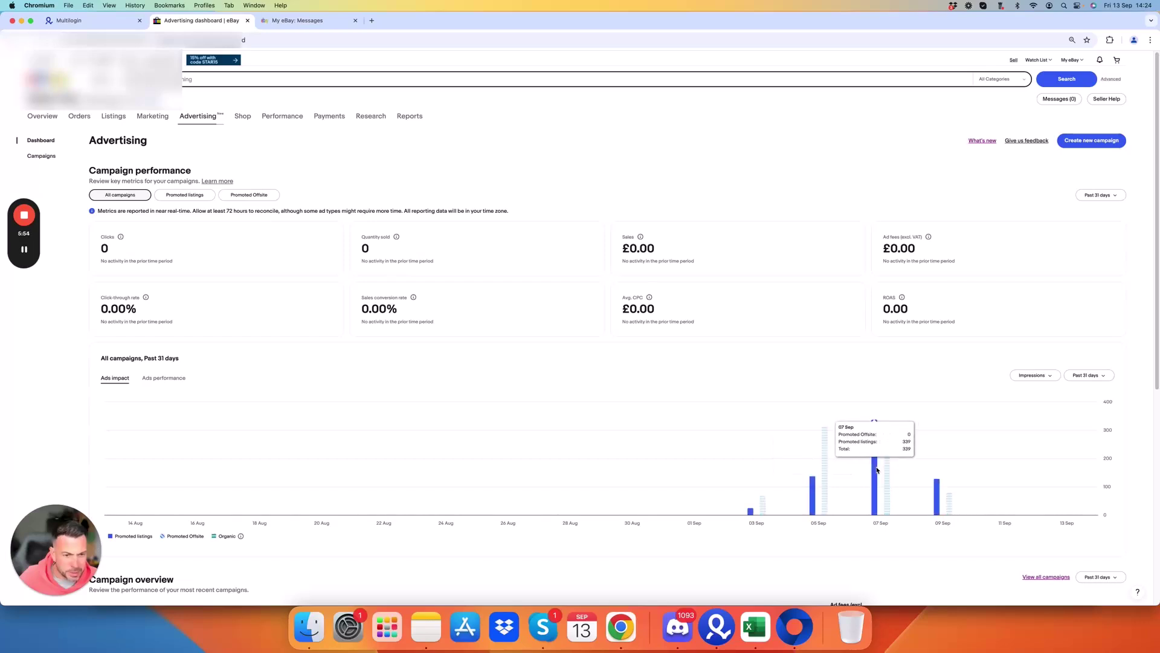
mouse_move(939, 494)
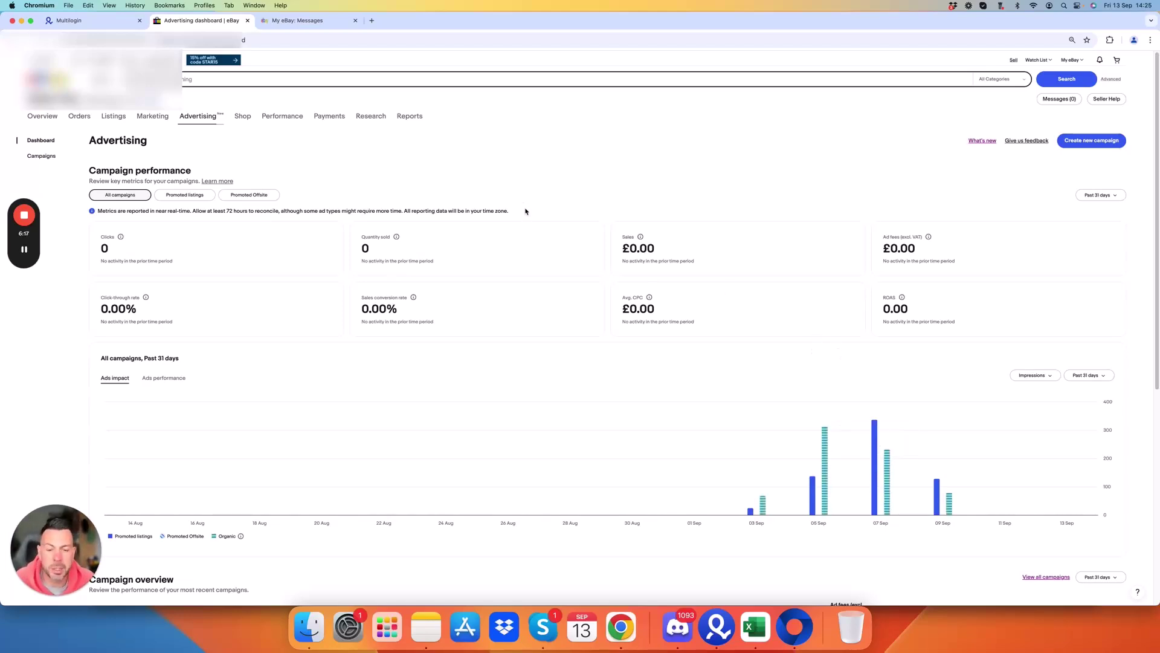
scroll(857, 449, down, 1)
scroll(857, 449, down, 1)
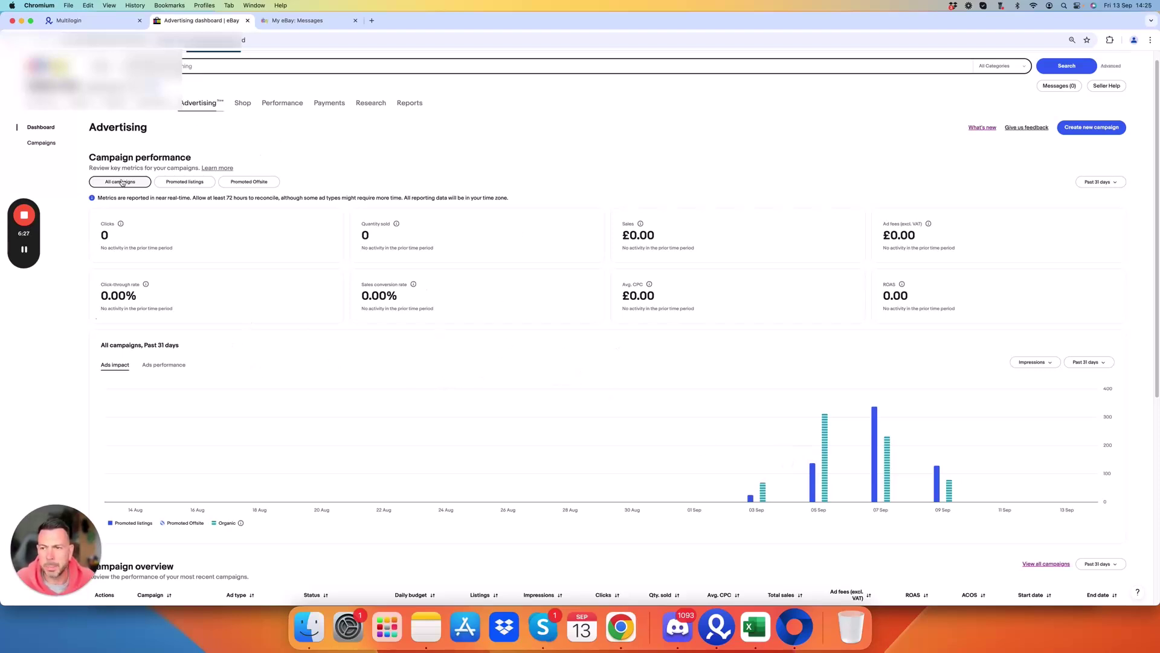
mouse_move(26, 251)
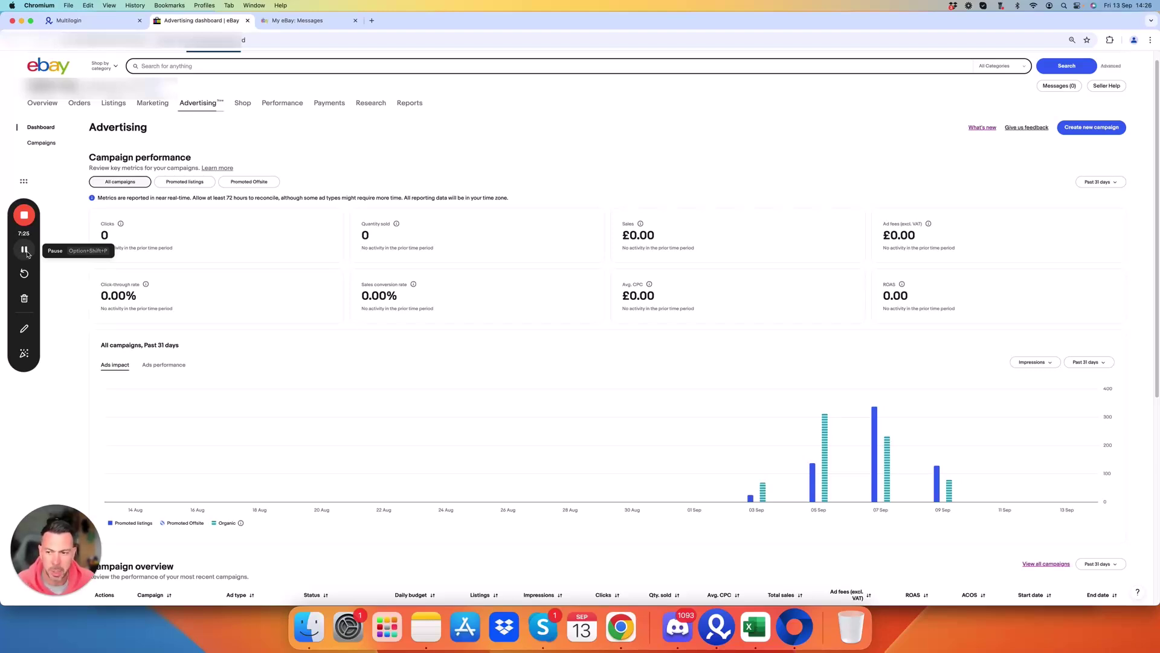
click(24, 250)
click(24, 249)
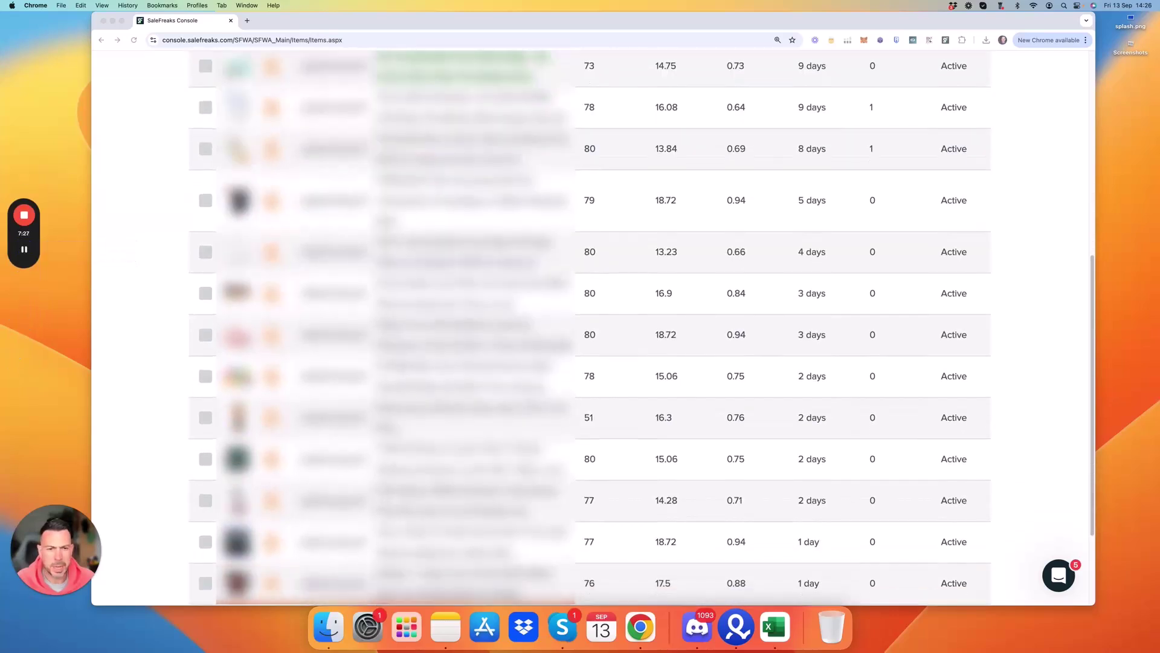
Step: Look through the item list in the SaleFreaks Console, checking each listing's price, profit, age and orders
scroll(554, 283, down, 5)
scroll(555, 283, up, 3)
scroll(555, 326, up, 4)
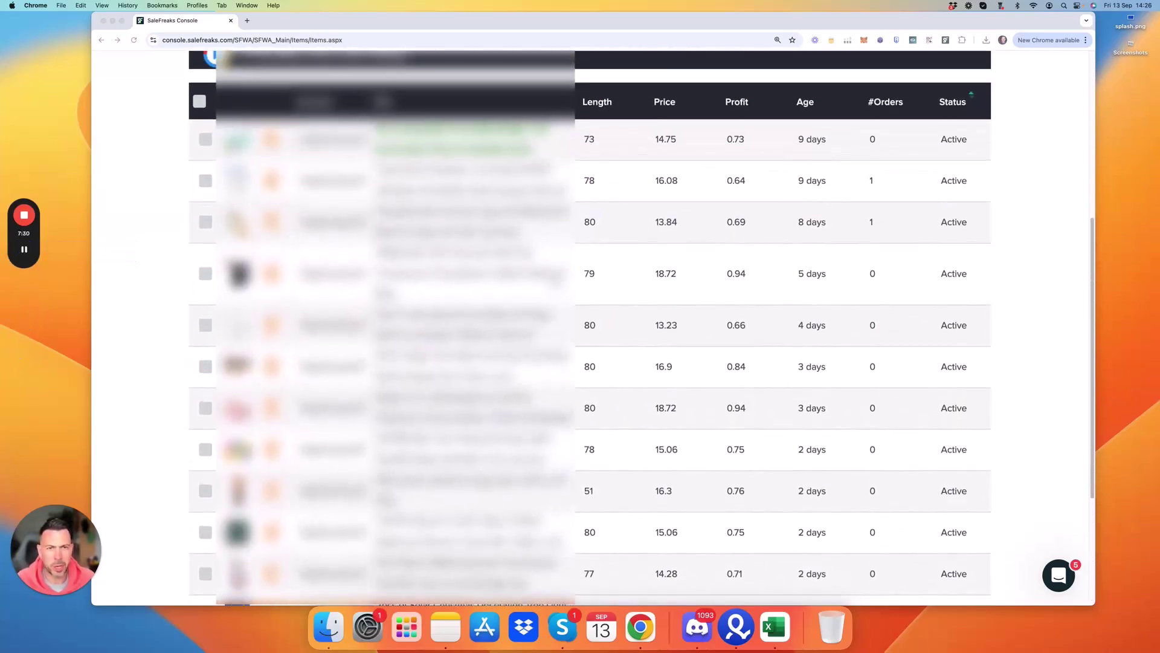
scroll(555, 326, down, 3)
scroll(555, 326, down, 5)
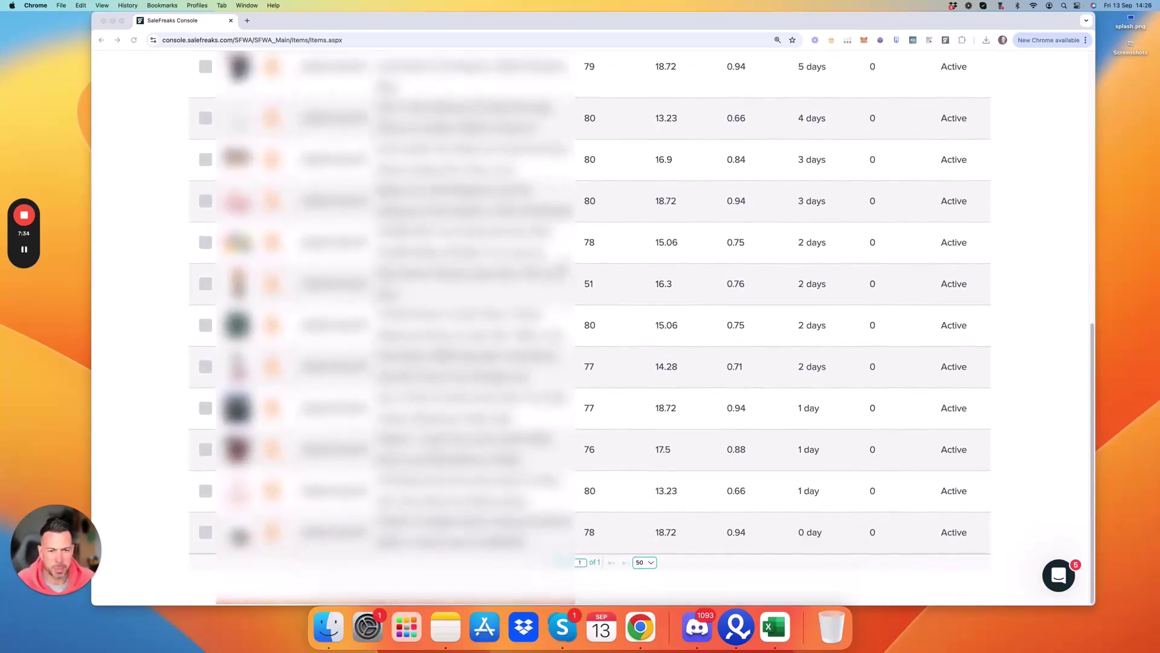
scroll(555, 326, up, 8)
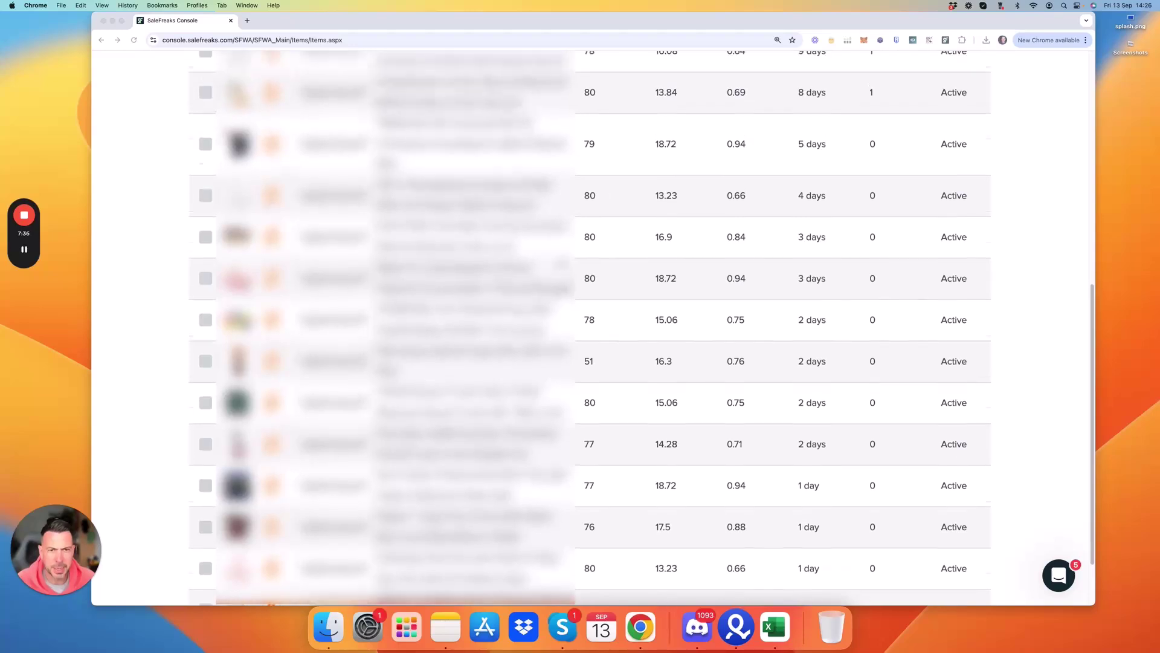
scroll(590, 326, down, 4)
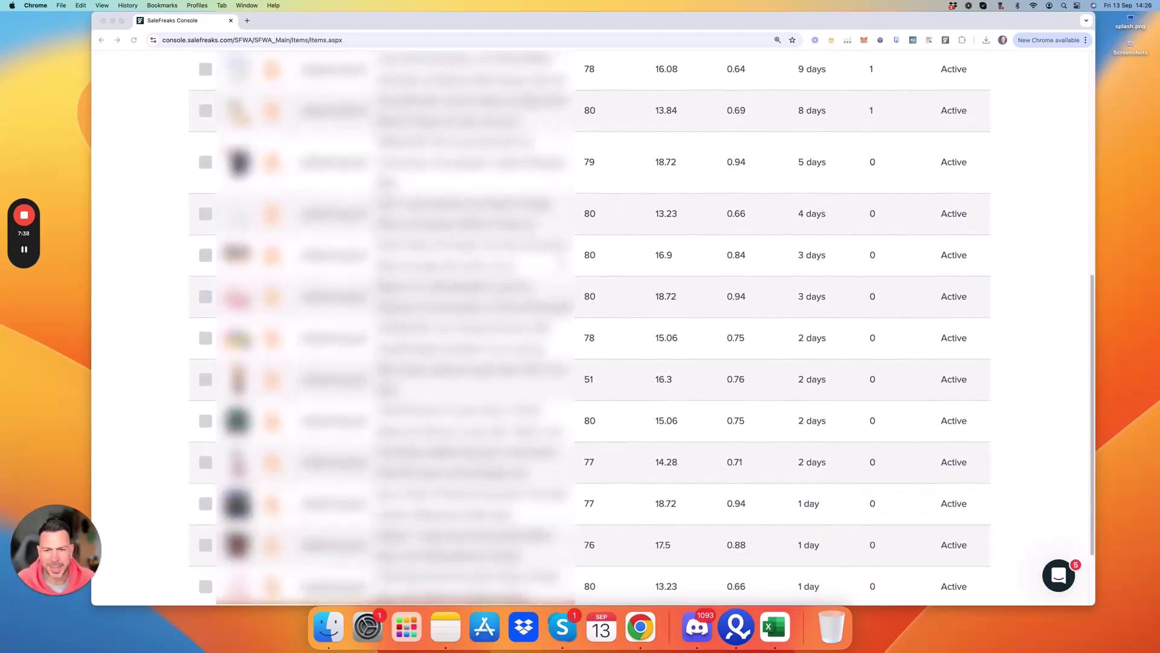
scroll(589, 326, down, 3)
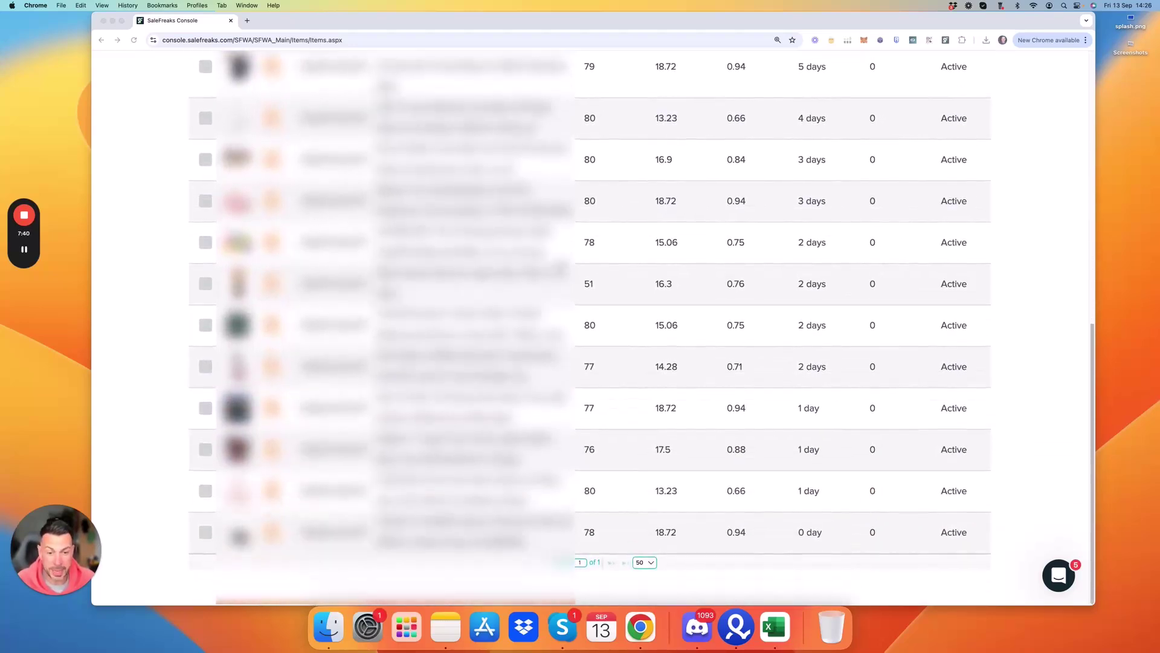
scroll(590, 326, up, 3)
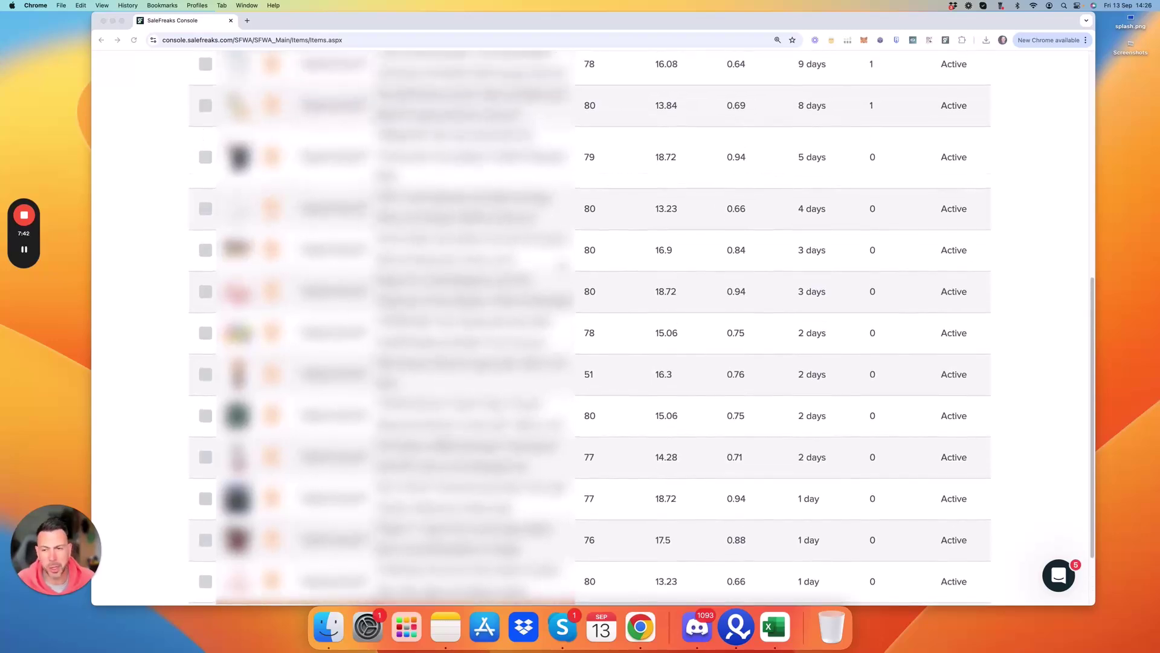
scroll(590, 326, up, 2)
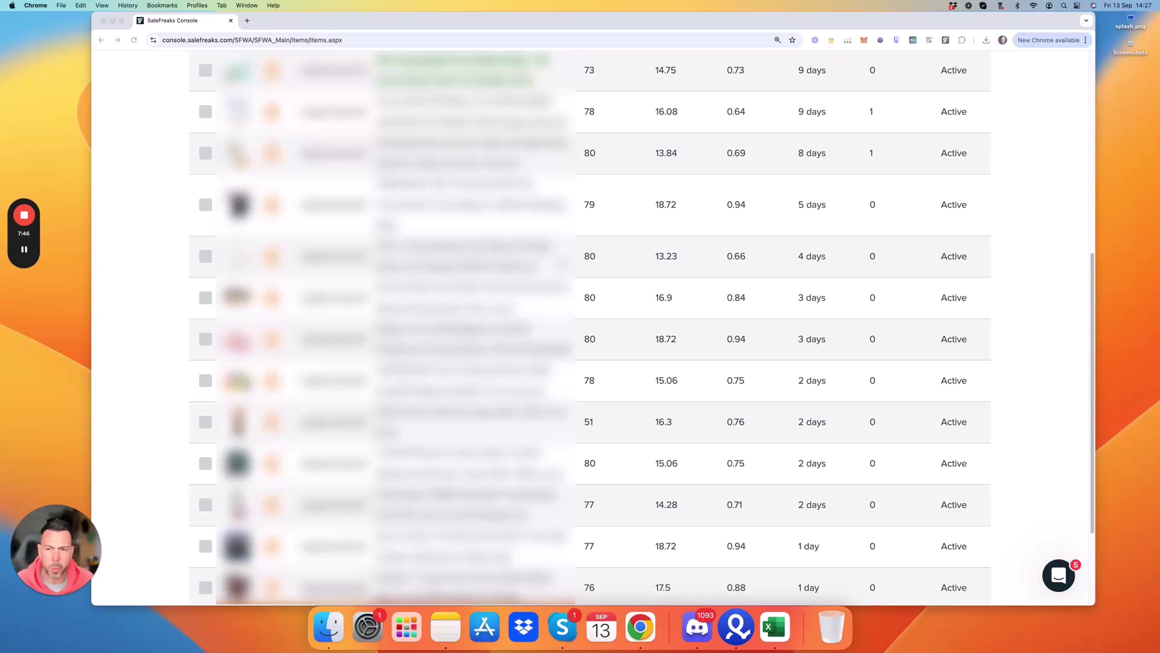
Step: Select every listing in the item list except the first one
scroll(577, 296, down, 1)
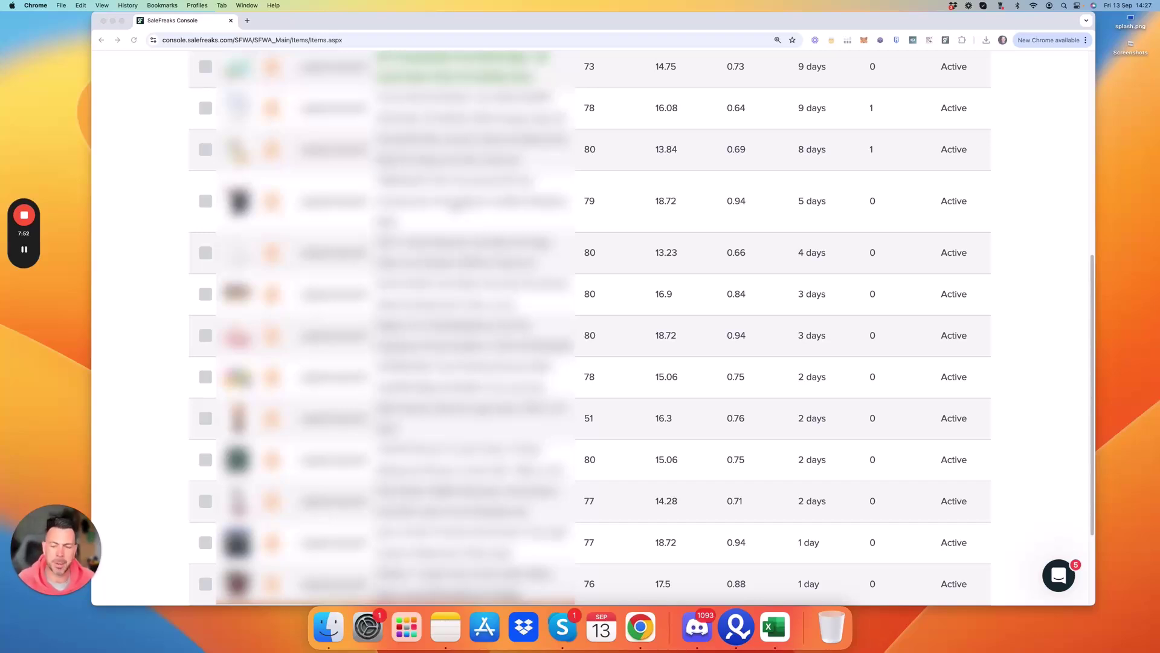
scroll(589, 327, up, 2)
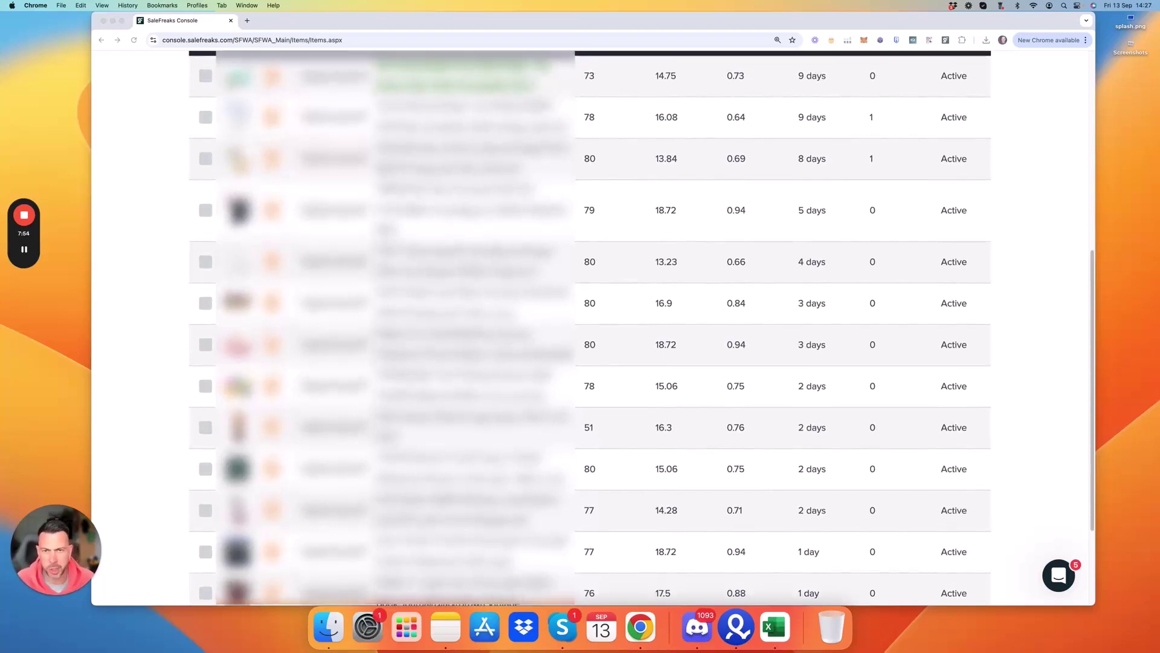
scroll(576, 197, up, 2)
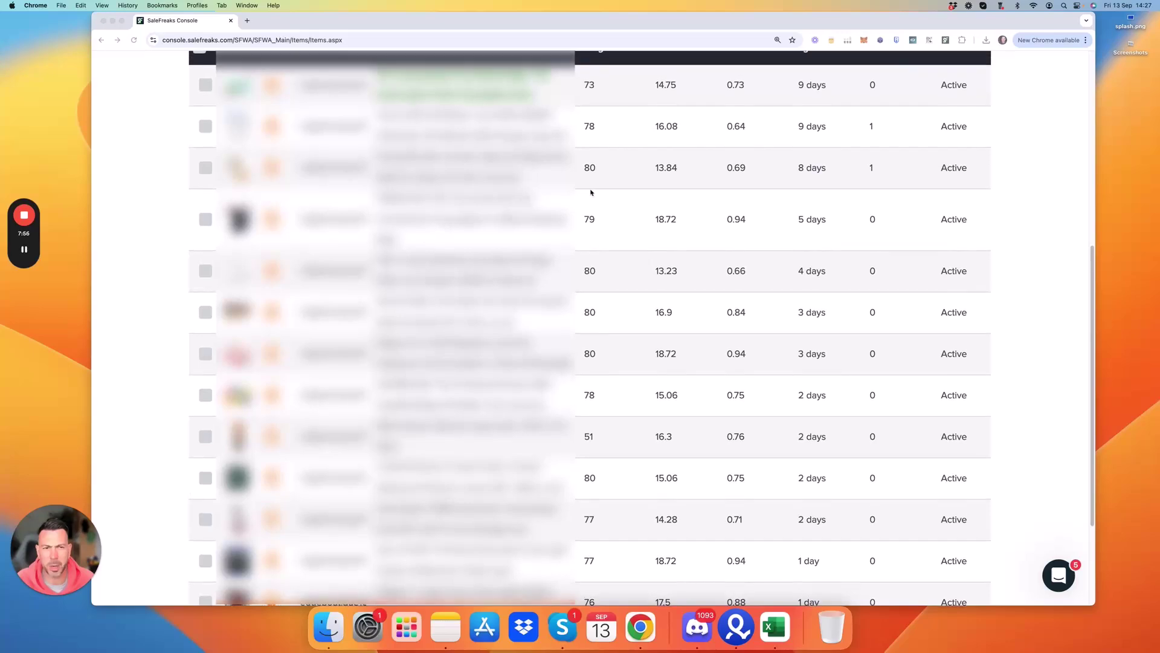
click(206, 126)
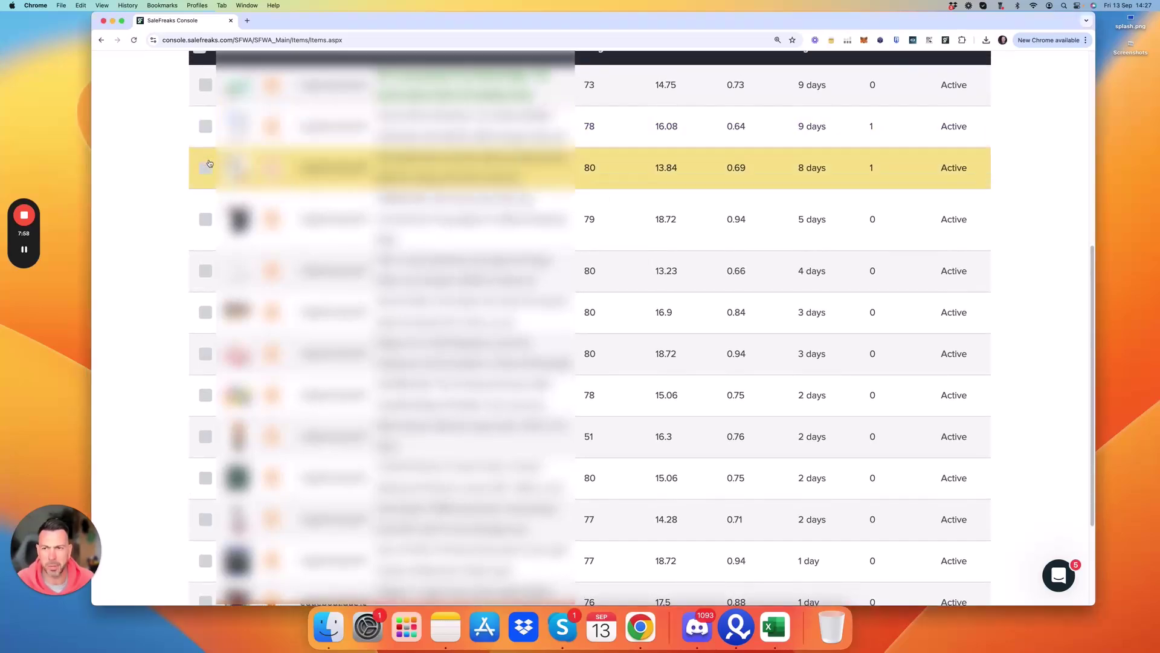
click(208, 172)
click(206, 221)
scroll(209, 233, down, 4)
click(210, 237)
click(206, 278)
click(210, 327)
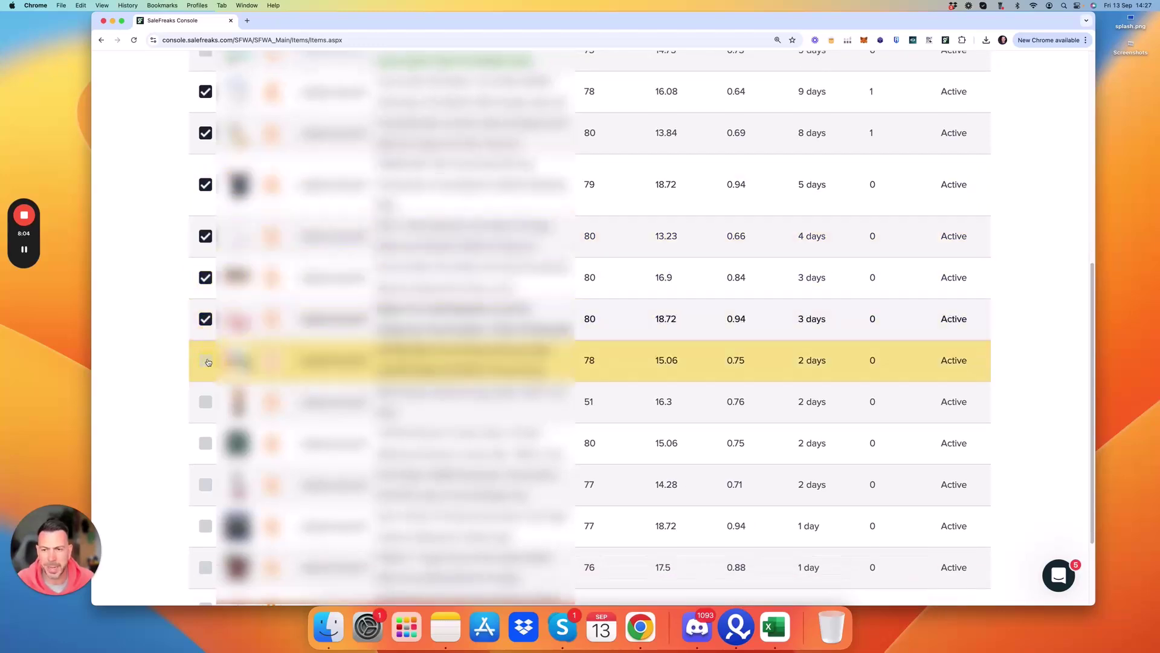
click(207, 358)
scroll(207, 356, down, 3)
click(205, 343)
click(205, 381)
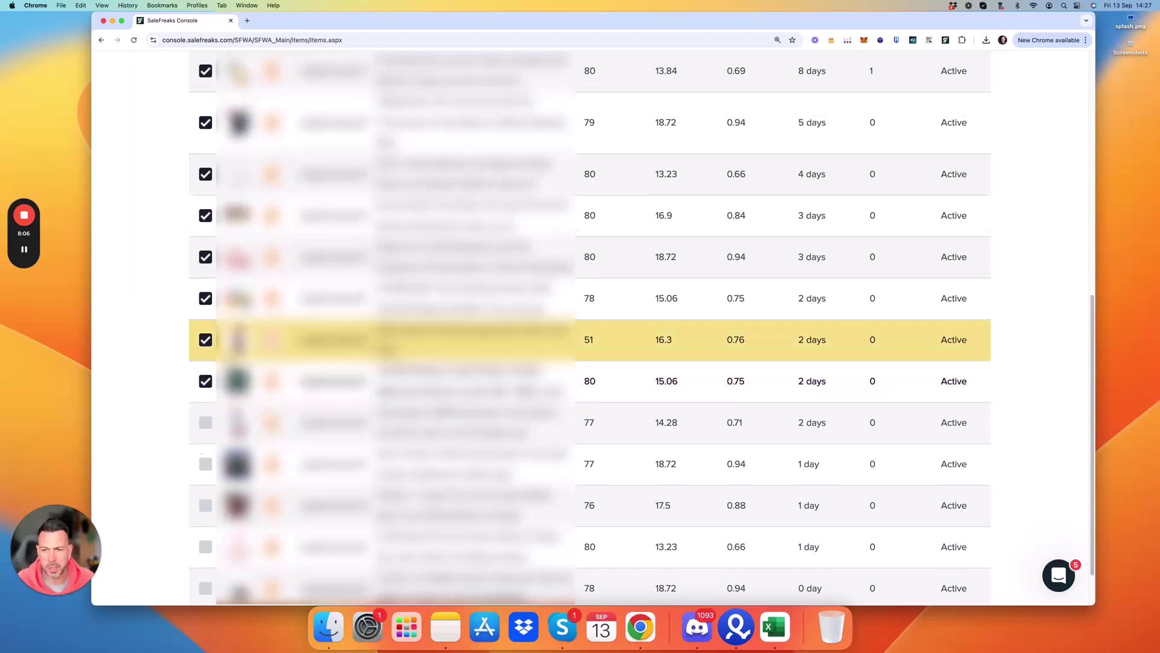
scroll(206, 374, down, 3)
click(206, 365)
click(205, 408)
click(206, 449)
click(205, 491)
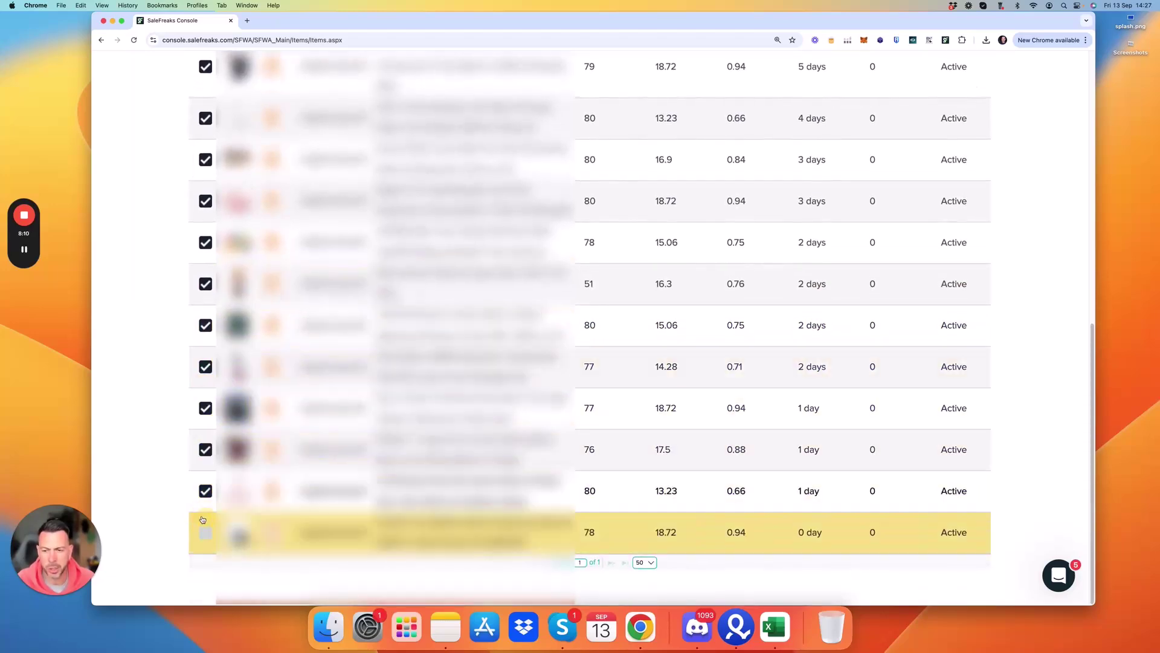
click(206, 533)
Step: Open the bulk actions for the checked listings, set the Optimize option to Title, and try to run it without a comment
scroll(205, 532, up, 5)
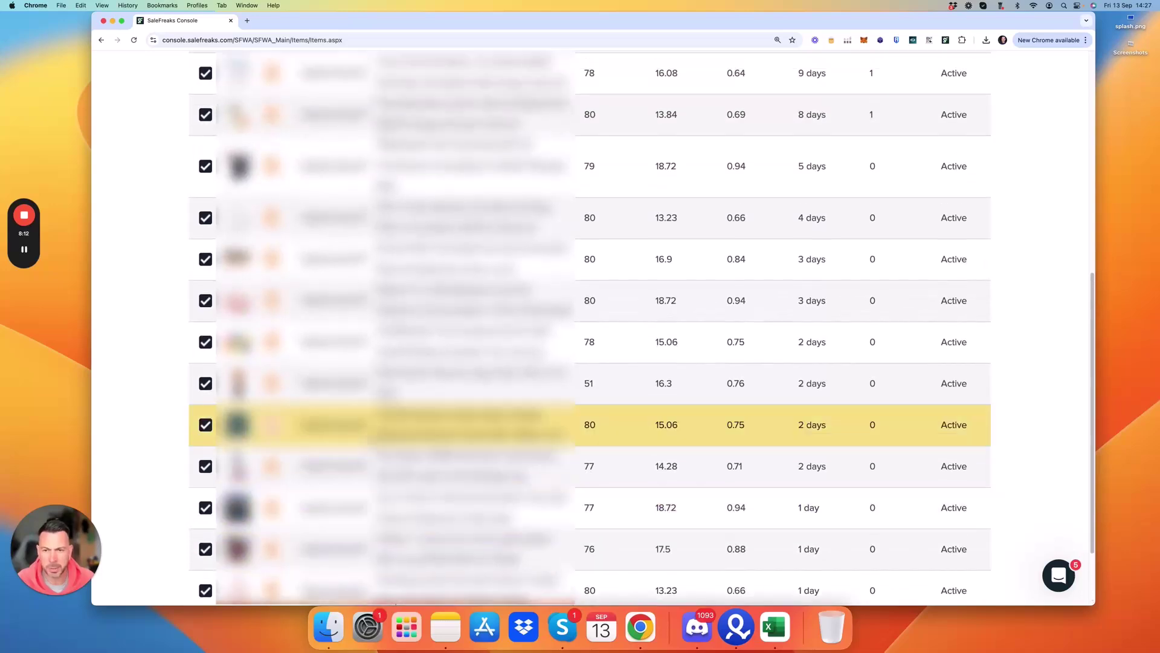
scroll(205, 475, up, 2)
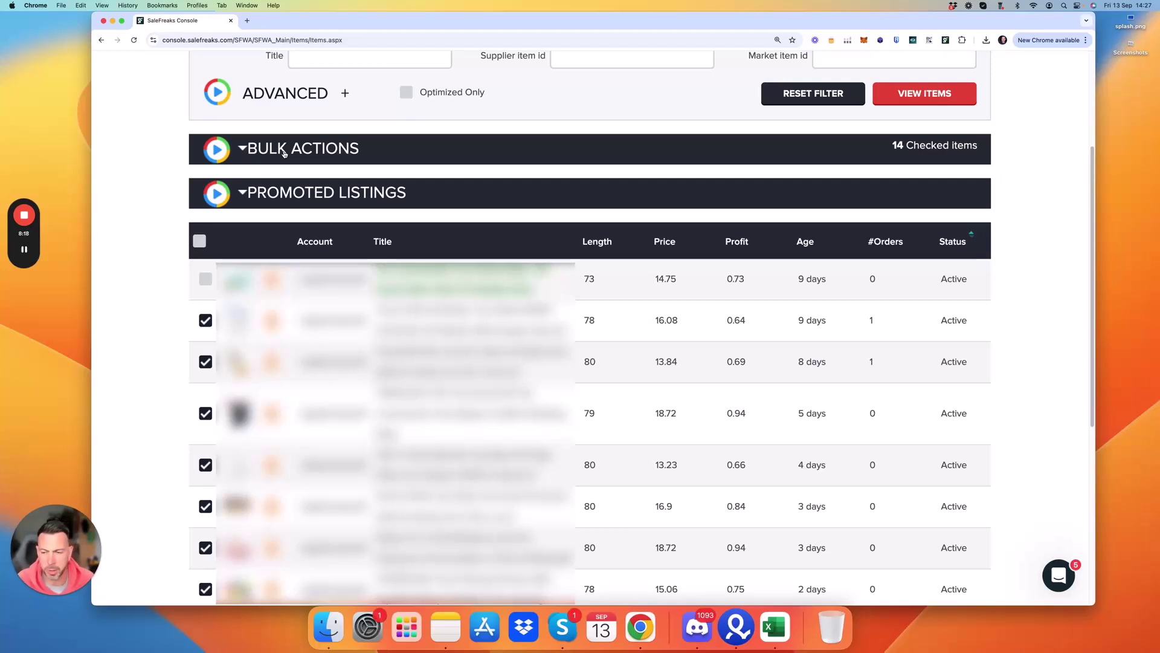
scroll(284, 153, up, 1)
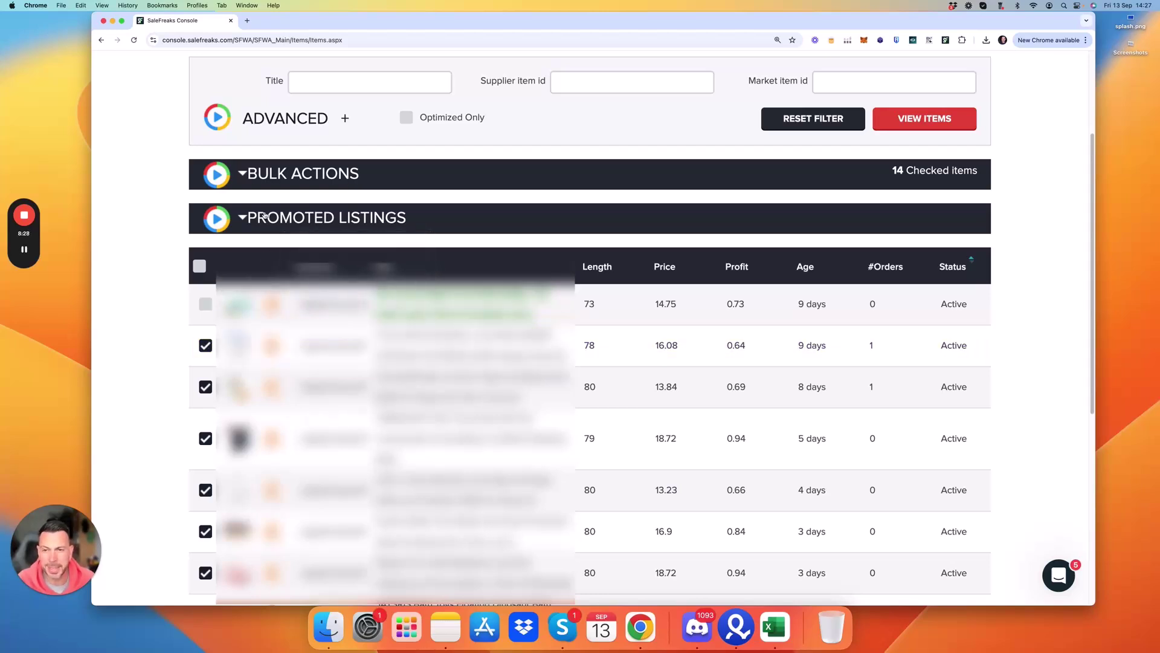
click(266, 176)
scroll(314, 206, down, 5)
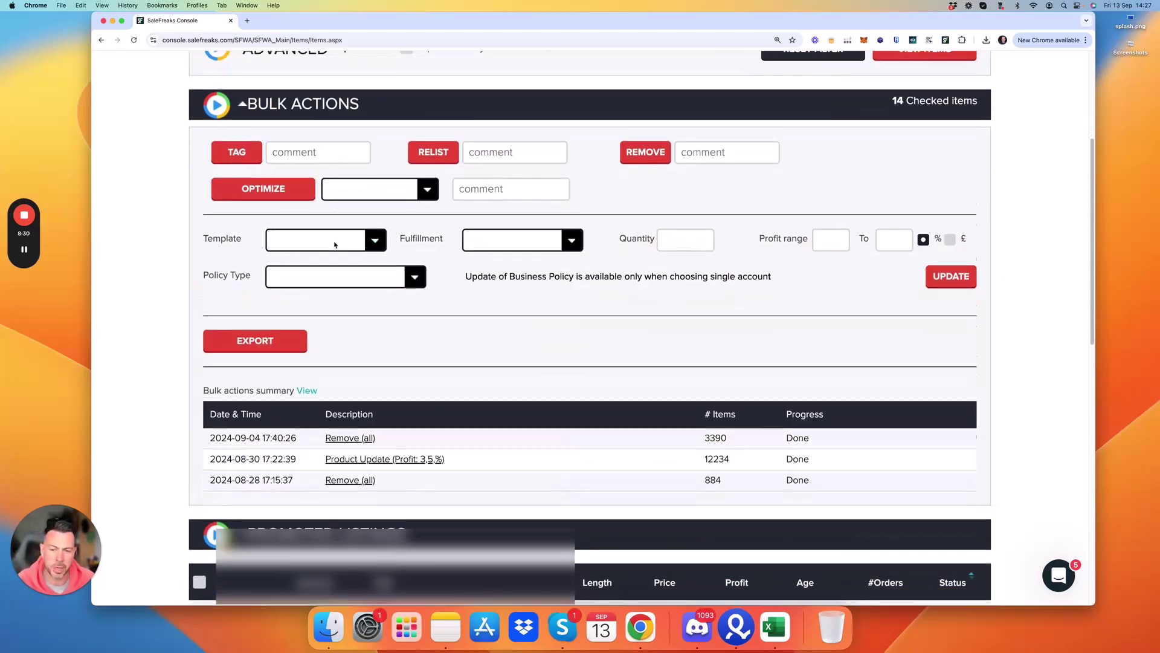
scroll(303, 324, up, 3)
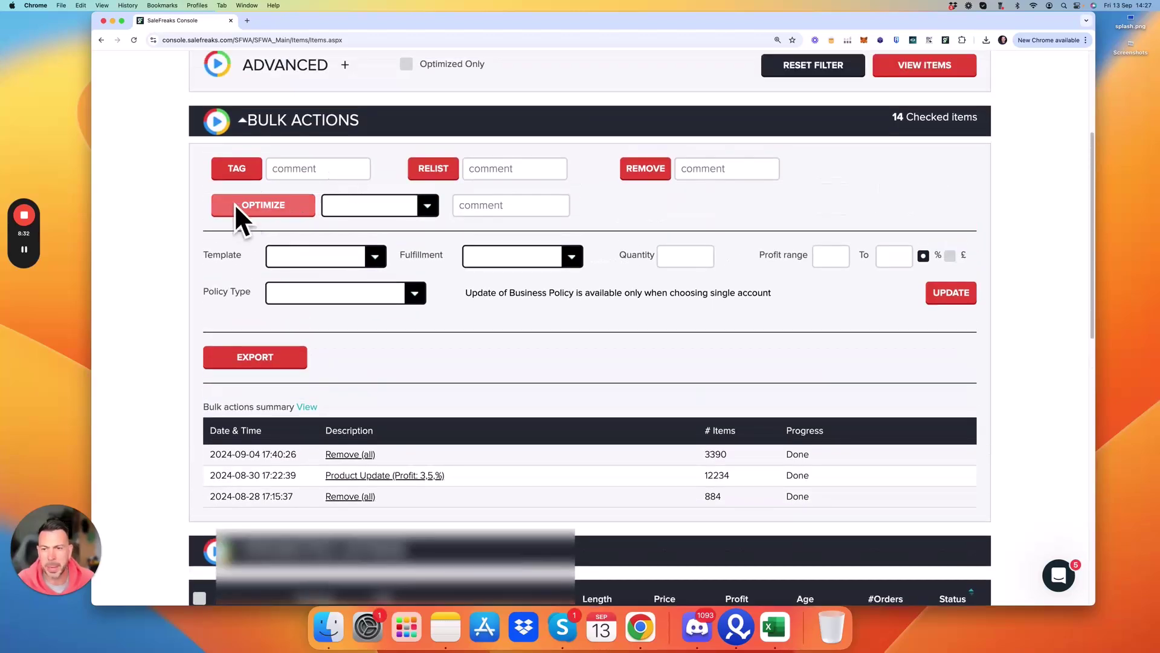
click(291, 168)
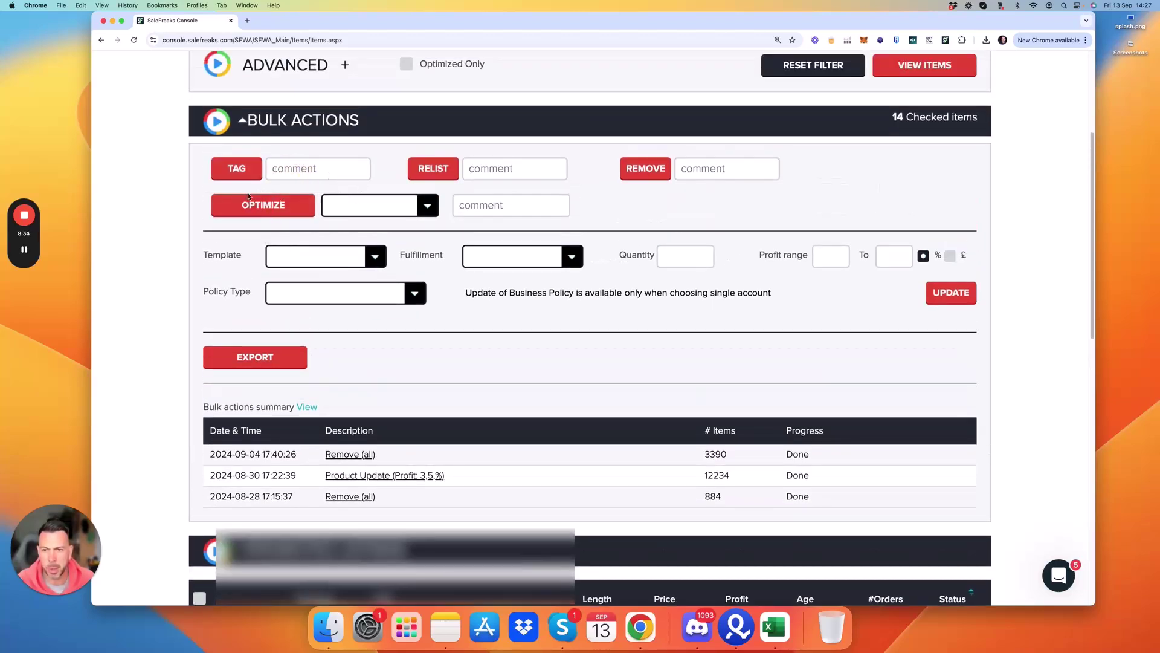
click(404, 211)
click(356, 261)
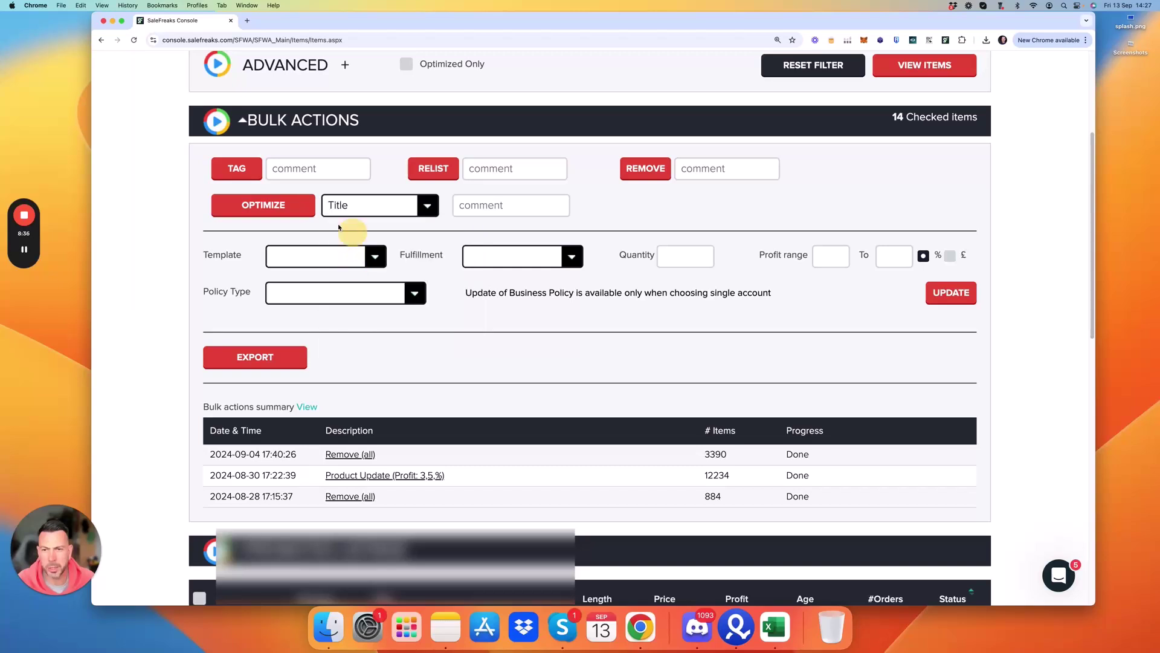
click(264, 206)
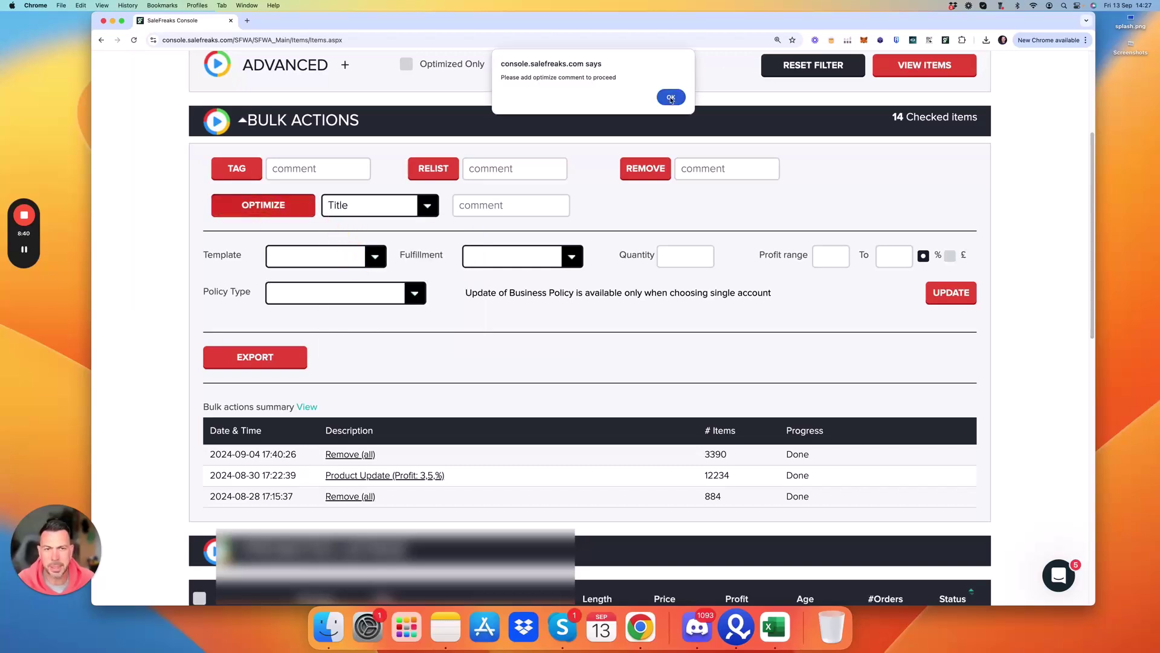
click(668, 97)
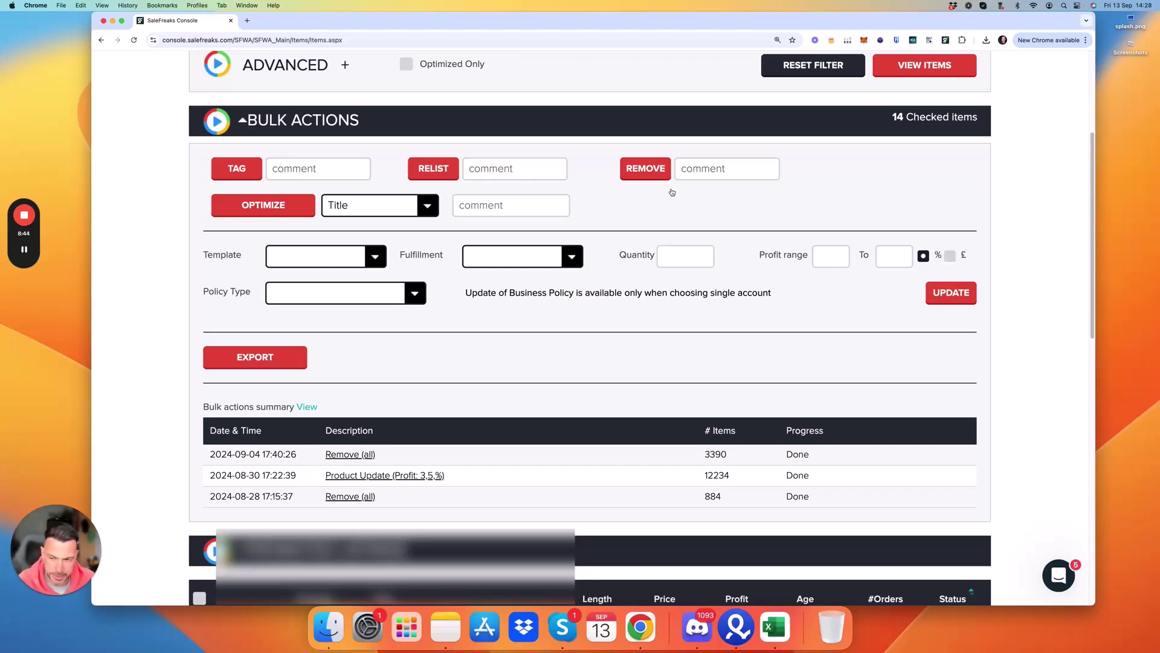
Step: Add the comment "Optimised" to the bulk title optimization and run it on the checked listings
scroll(612, 345, down, 2)
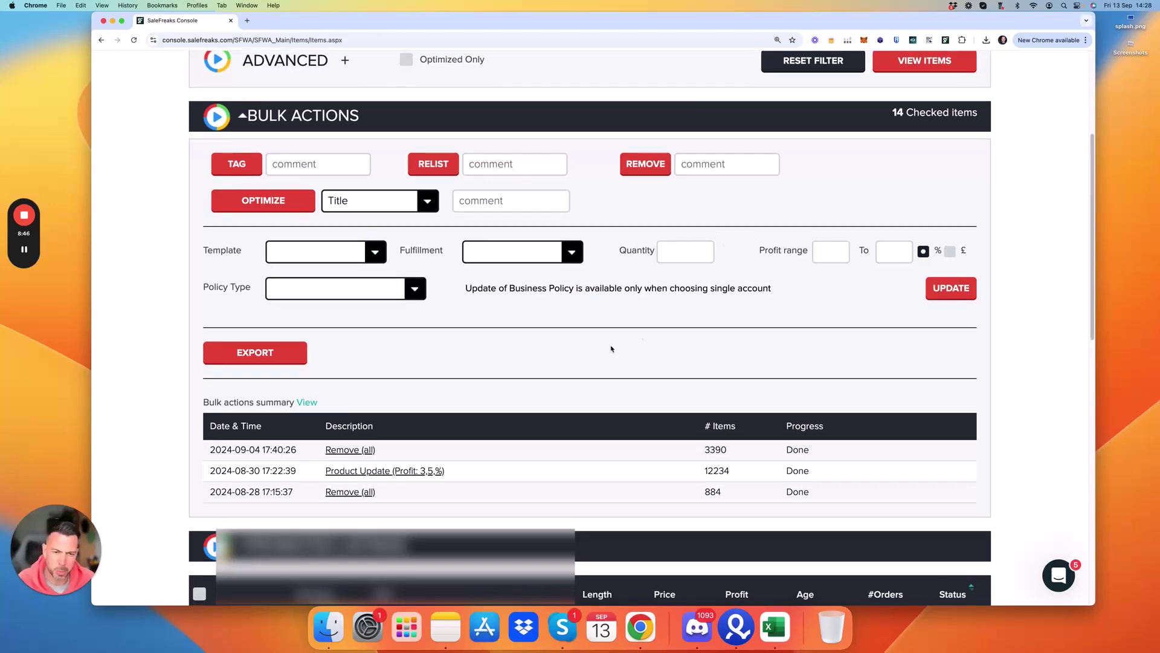
scroll(612, 345, down, 5)
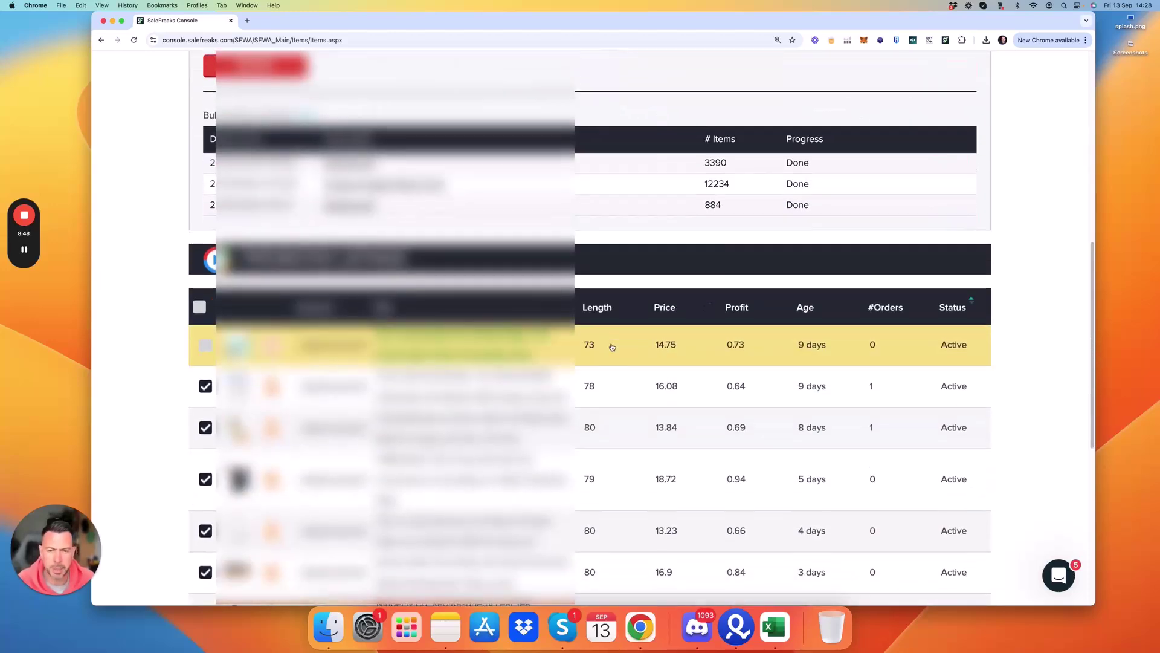
scroll(613, 348, up, 3)
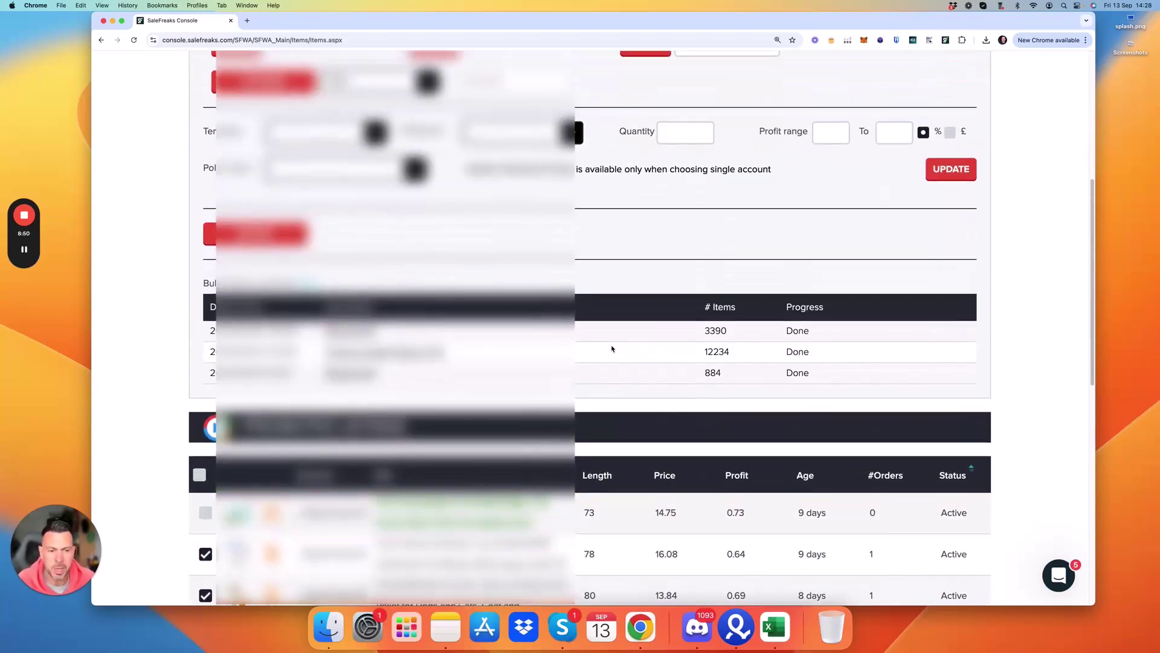
scroll(612, 348, down, 2)
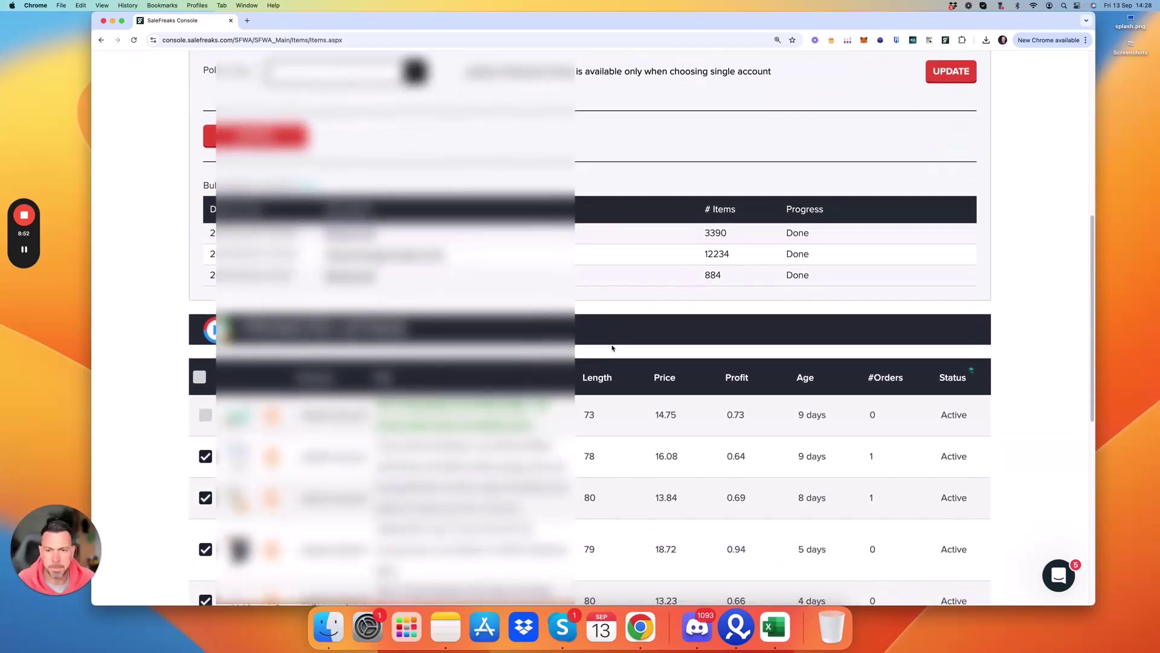
scroll(612, 348, up, 1)
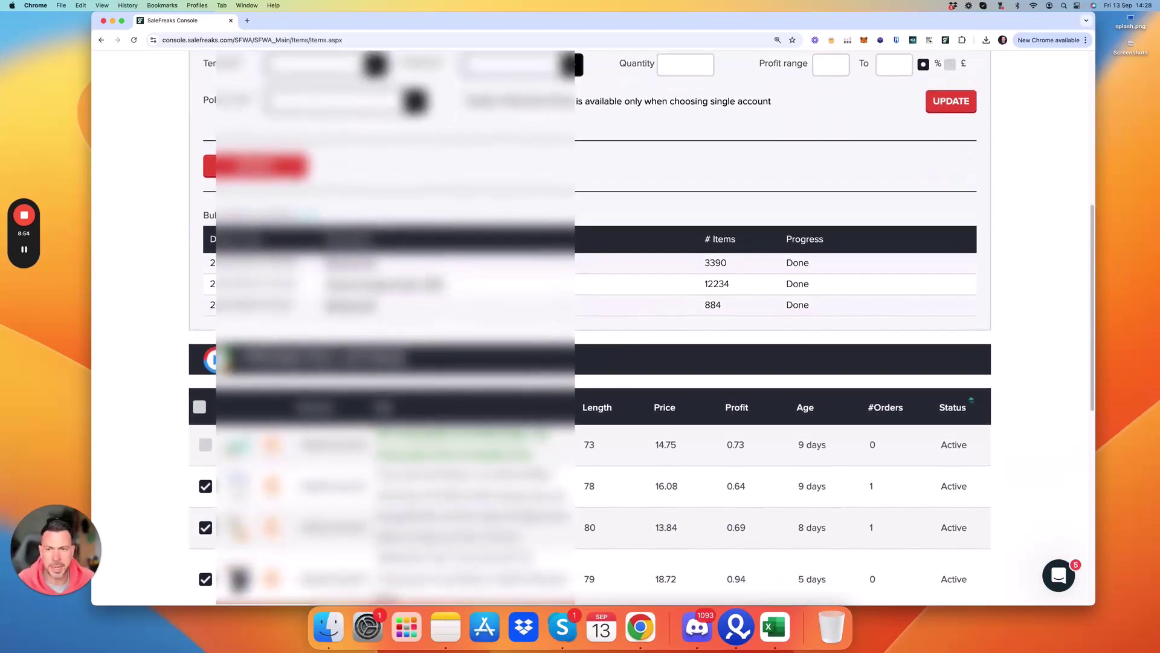
scroll(433, 277, up, 3)
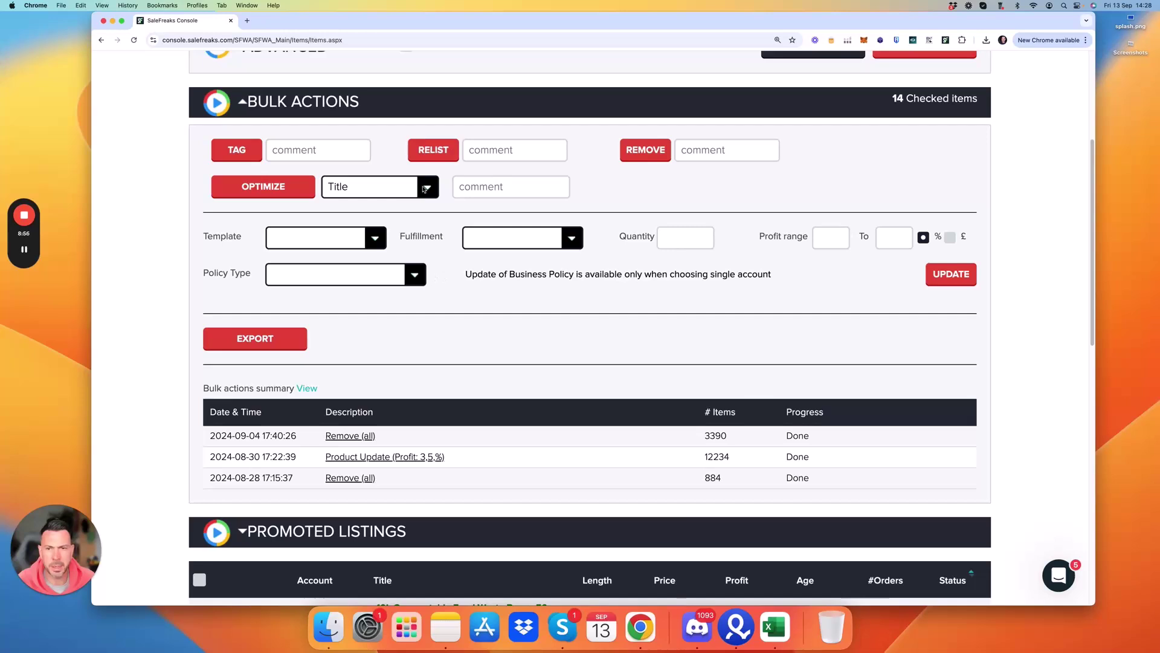
click(483, 190)
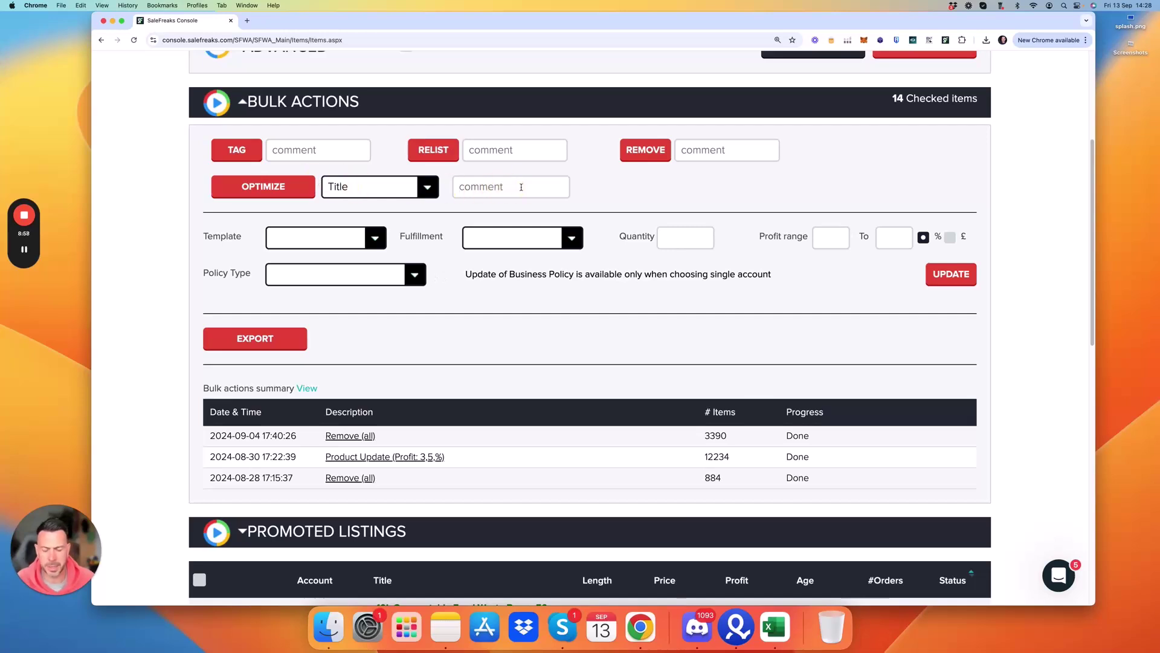
text(Optimised)
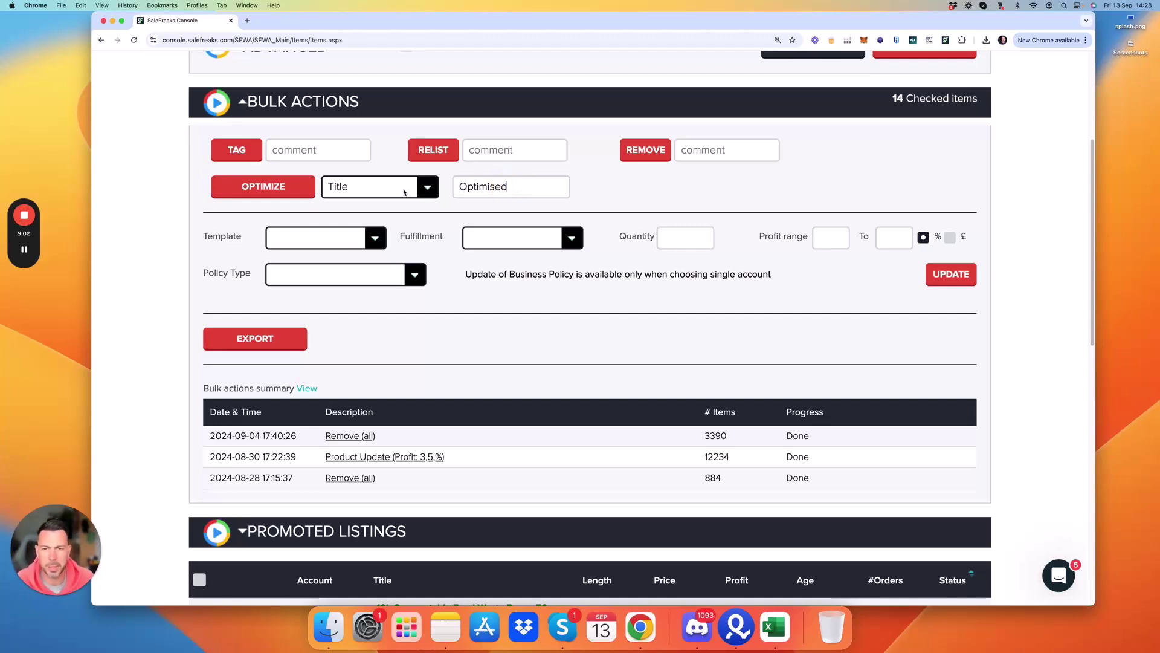
click(281, 185)
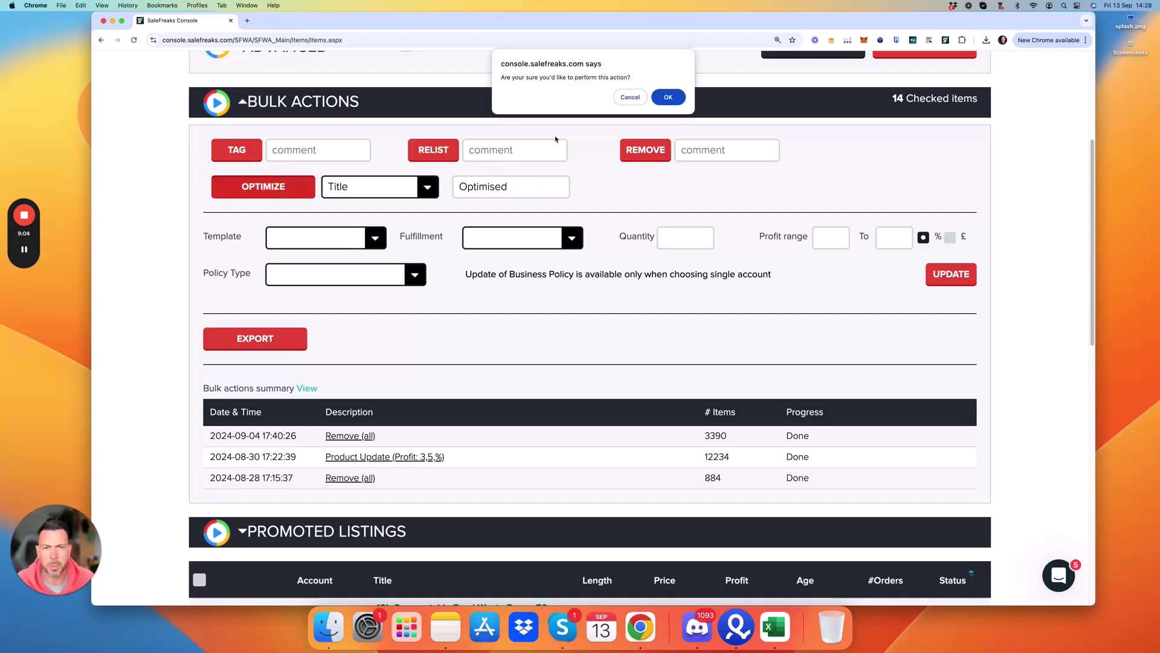
click(665, 97)
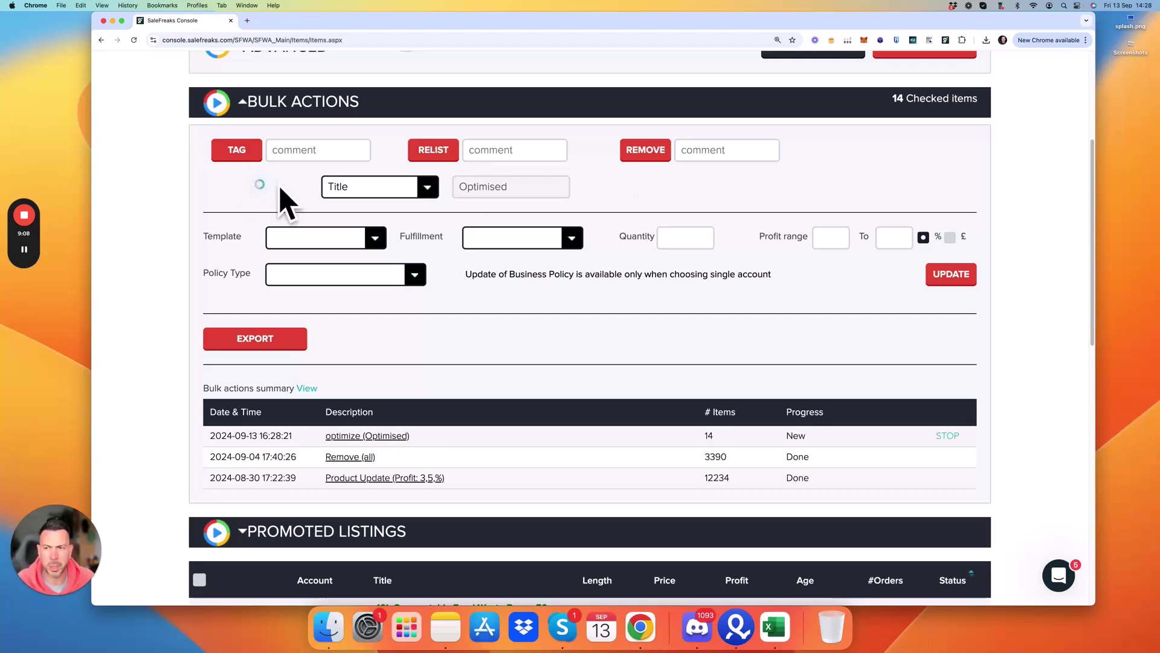
Step: Widen the browser window on both sides and check the optimize entry in the bulk actions summary
drag(92, 108, 22, 104)
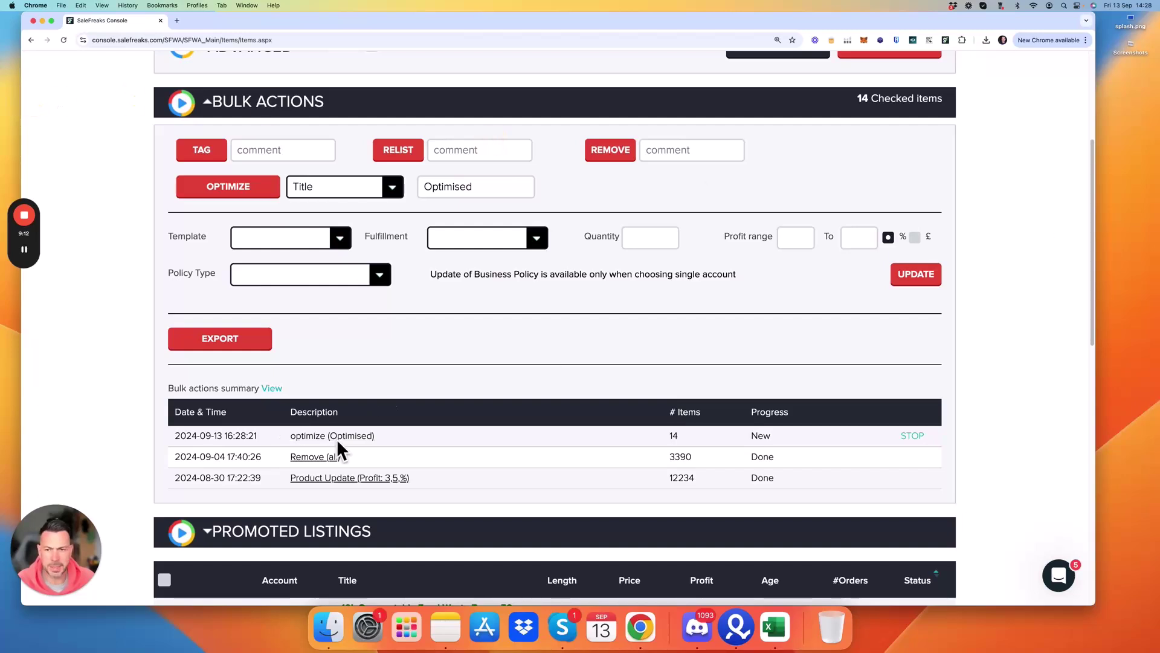
drag(1094, 337, 1139, 337)
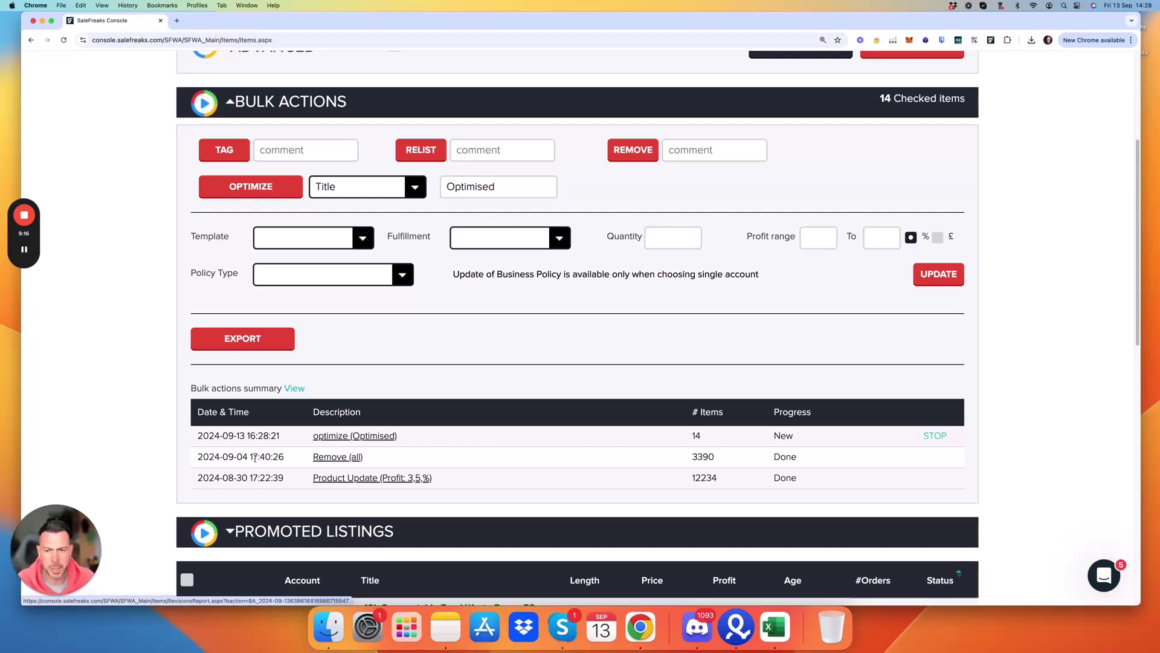
drag(199, 456, 742, 464)
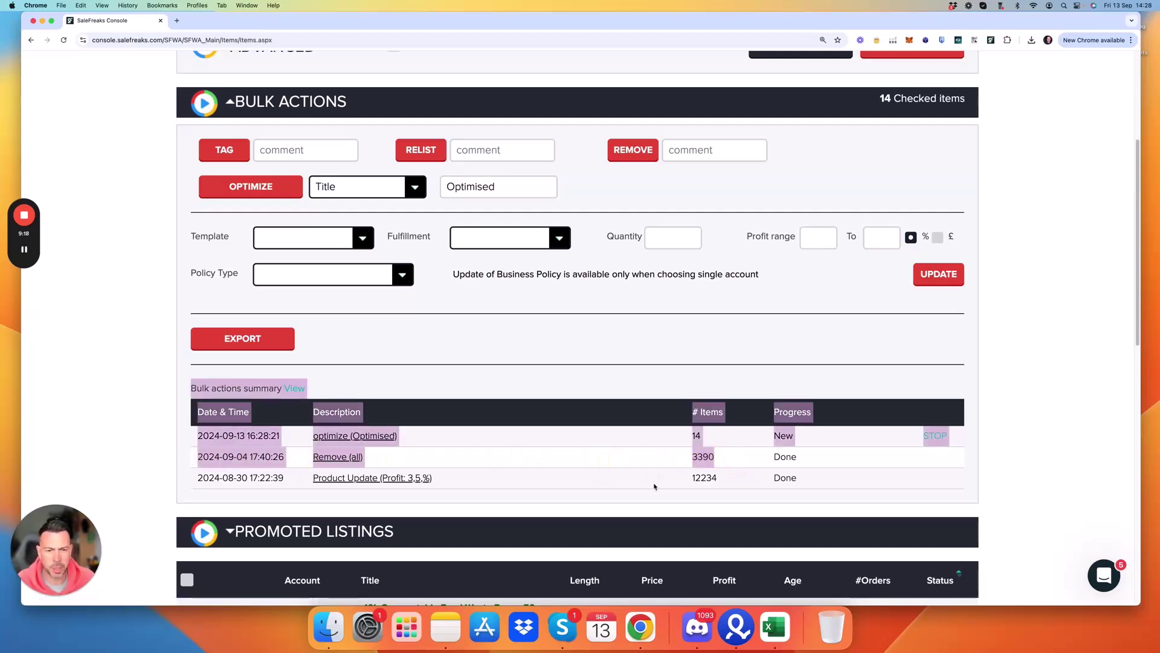
click(652, 481)
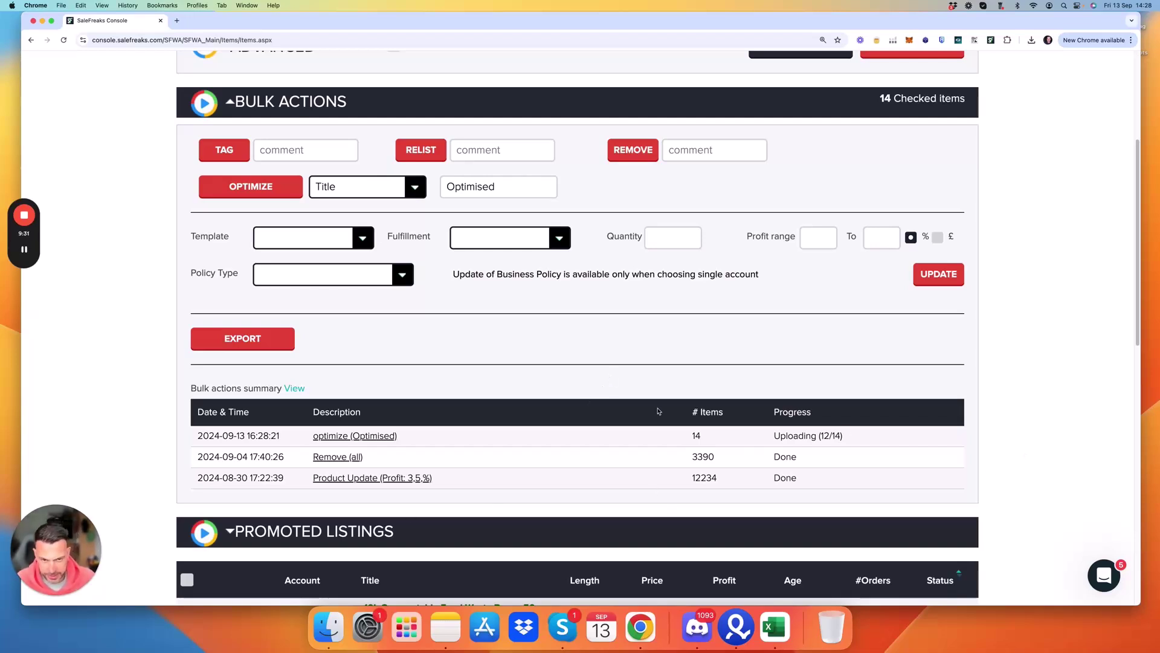
Step: Look over the checked listings, the filter section and the optimize job's progress in the bulk actions summary
scroll(637, 392, up, 2)
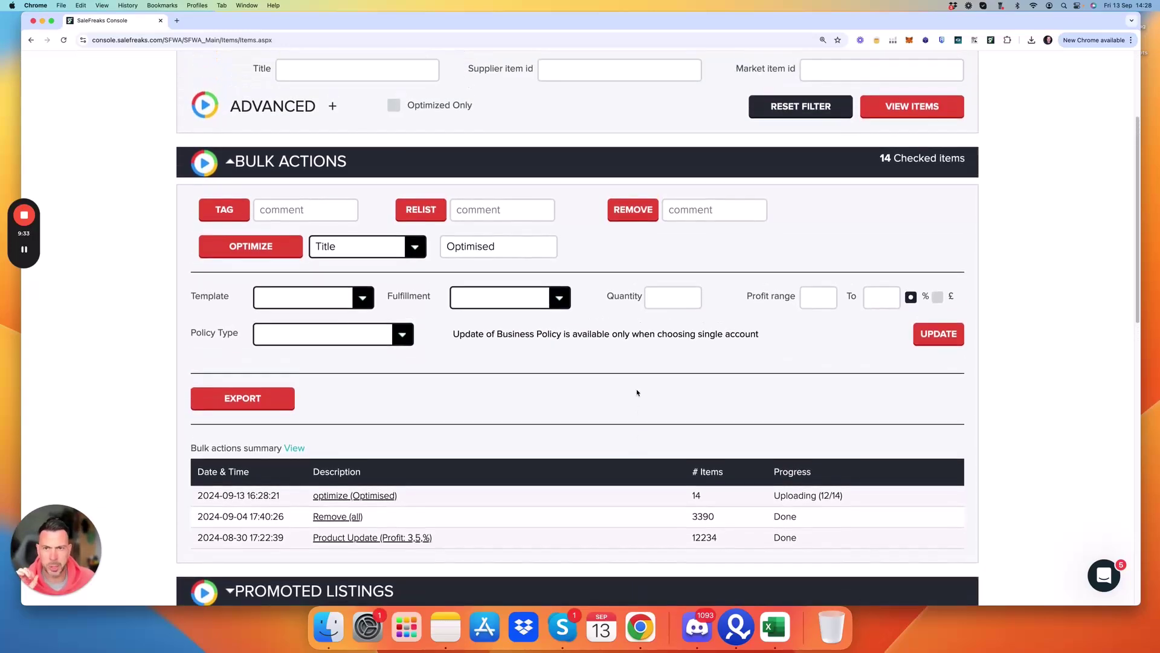
scroll(637, 393, down, 3)
scroll(637, 393, down, 5)
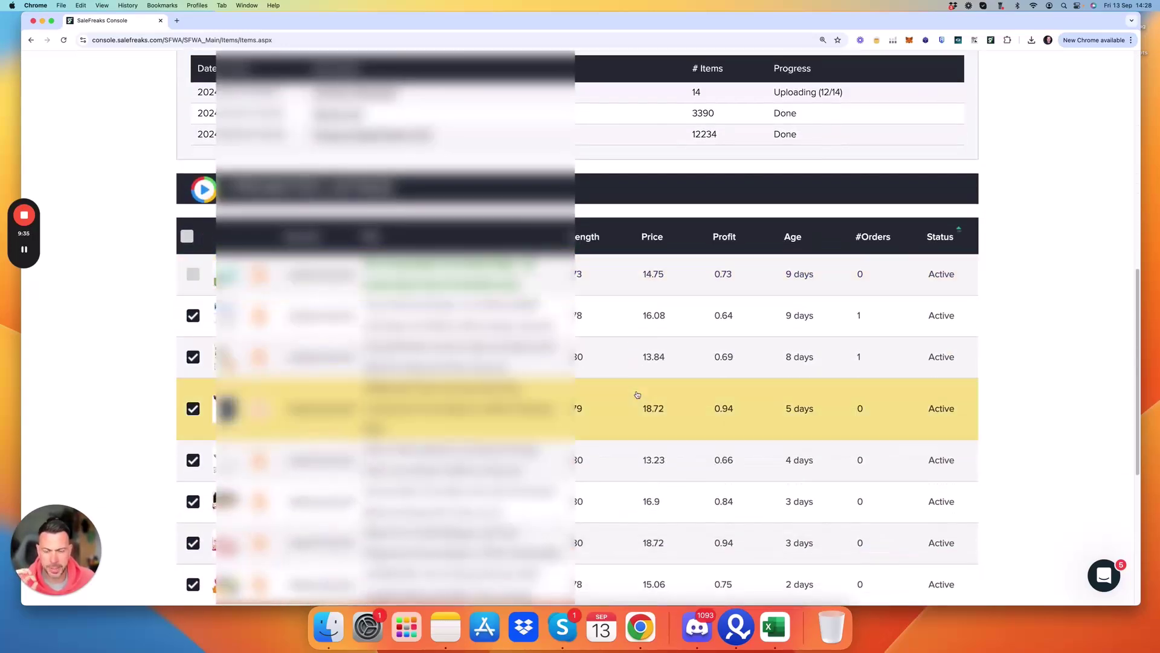
scroll(637, 394, up, 10)
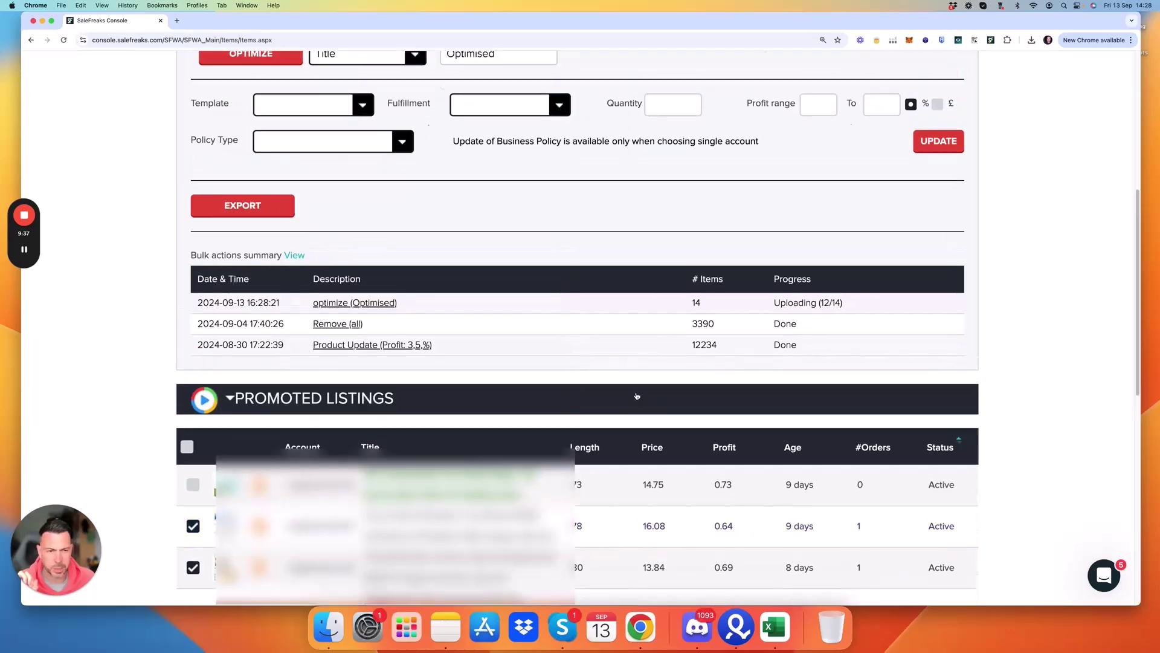
scroll(637, 397, up, 4)
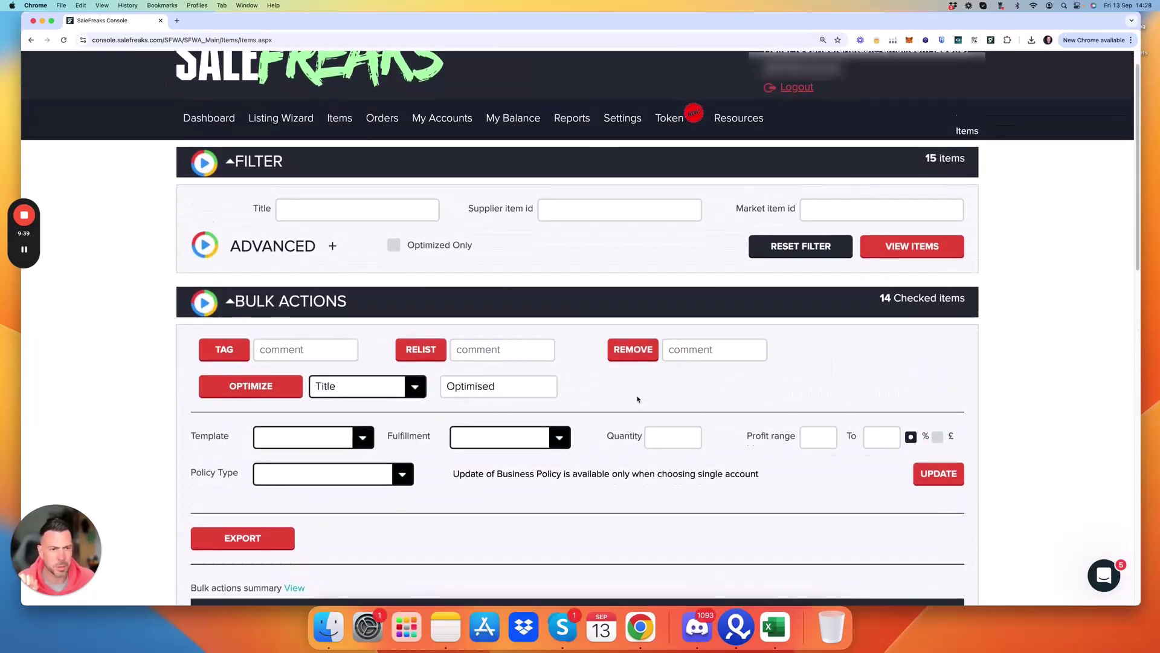
scroll(642, 409, down, 1)
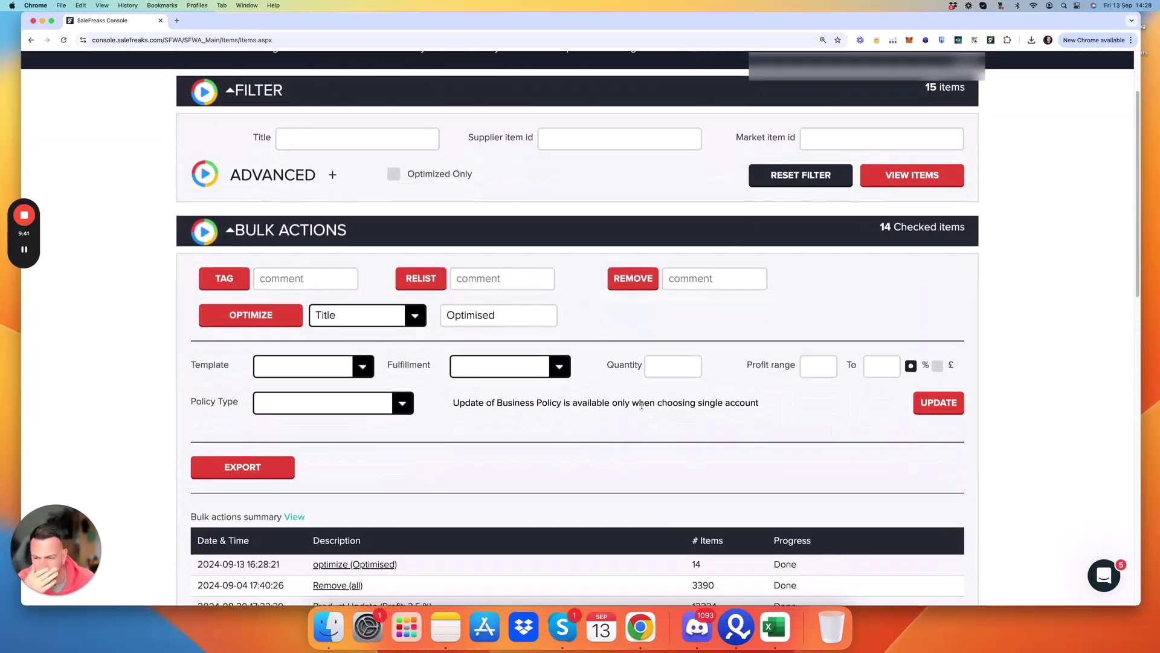
Step: Check the optimize job's item count and progress in the bulk actions summary
scroll(642, 405, down, 1)
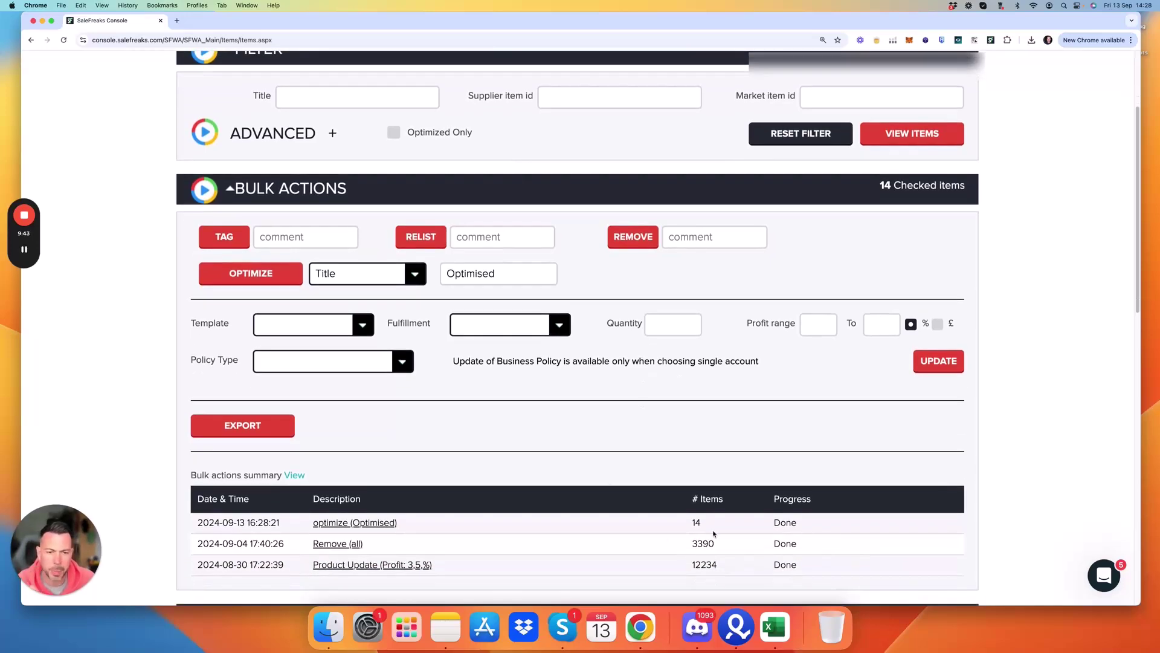
drag(706, 527, 681, 525)
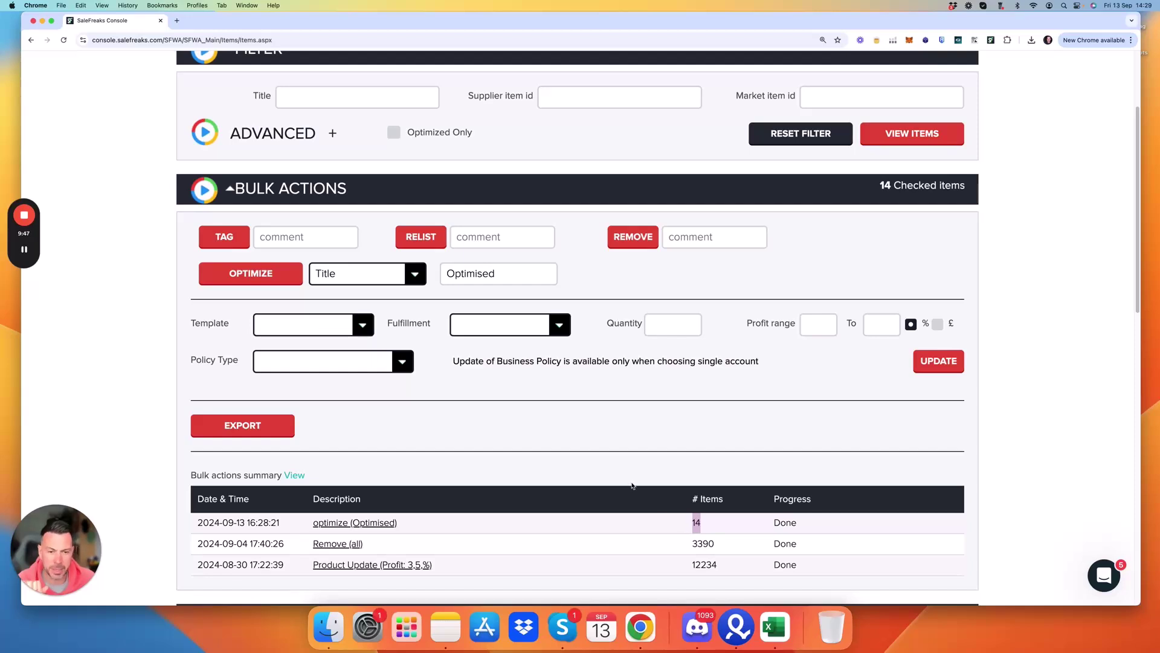
scroll(631, 486, up, 3)
scroll(634, 486, down, 1)
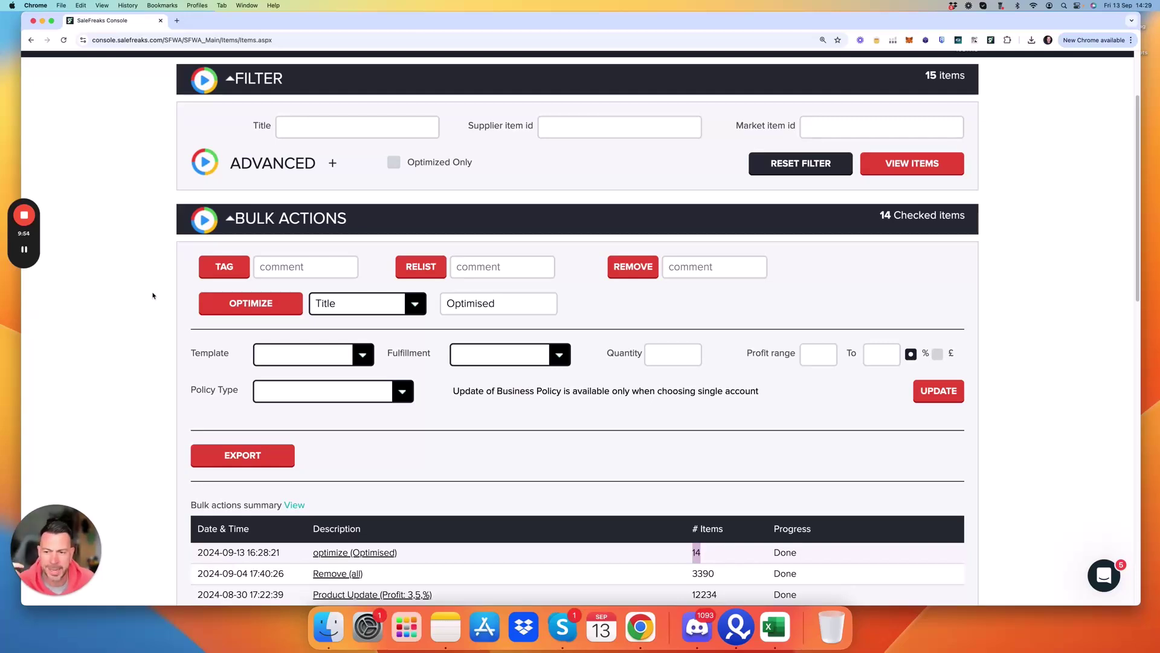
mouse_move(24, 249)
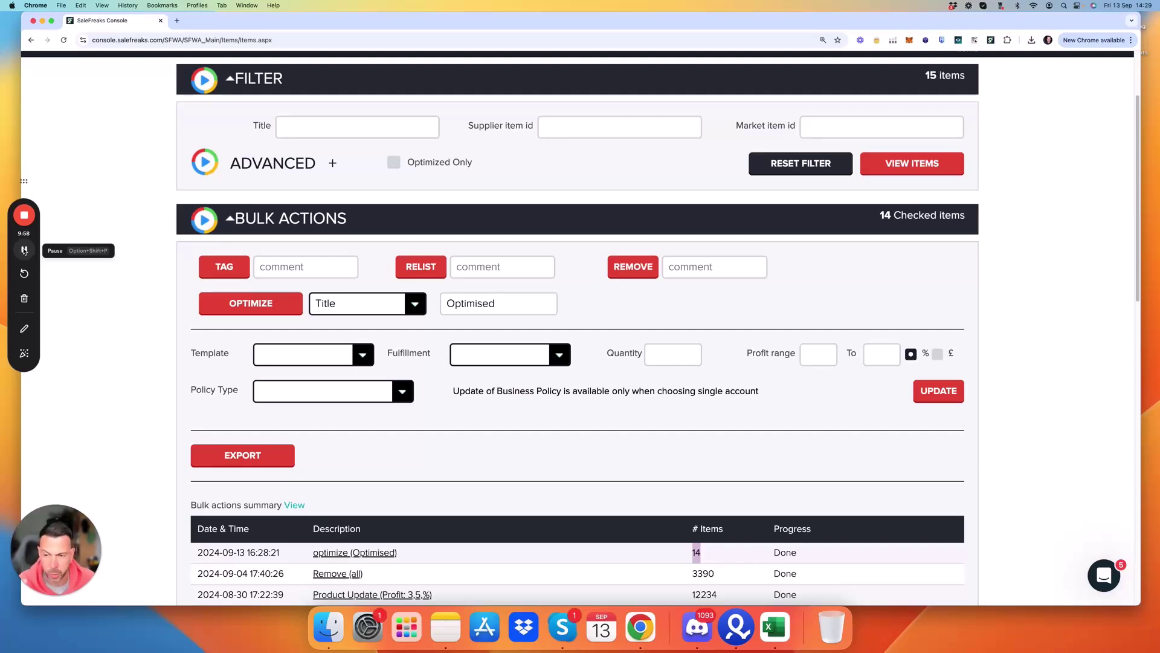
click(25, 249)
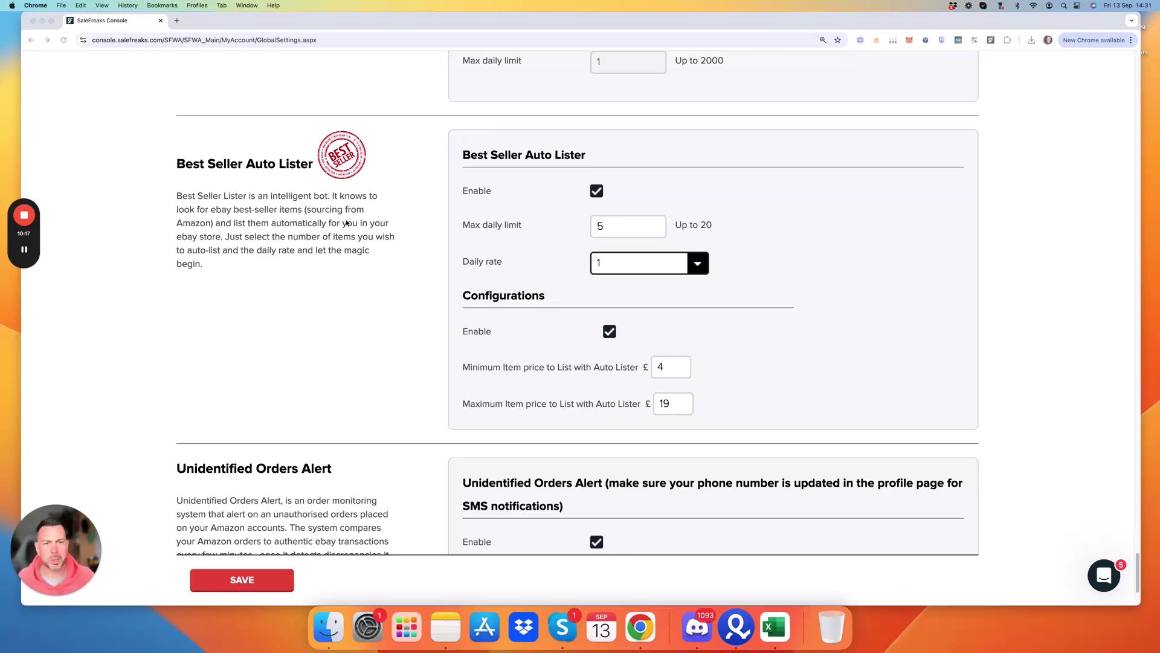
Step: Set the Best Seller Auto Lister's max daily limit to 8 in the global settings
click(608, 229)
drag(608, 229, 590, 229)
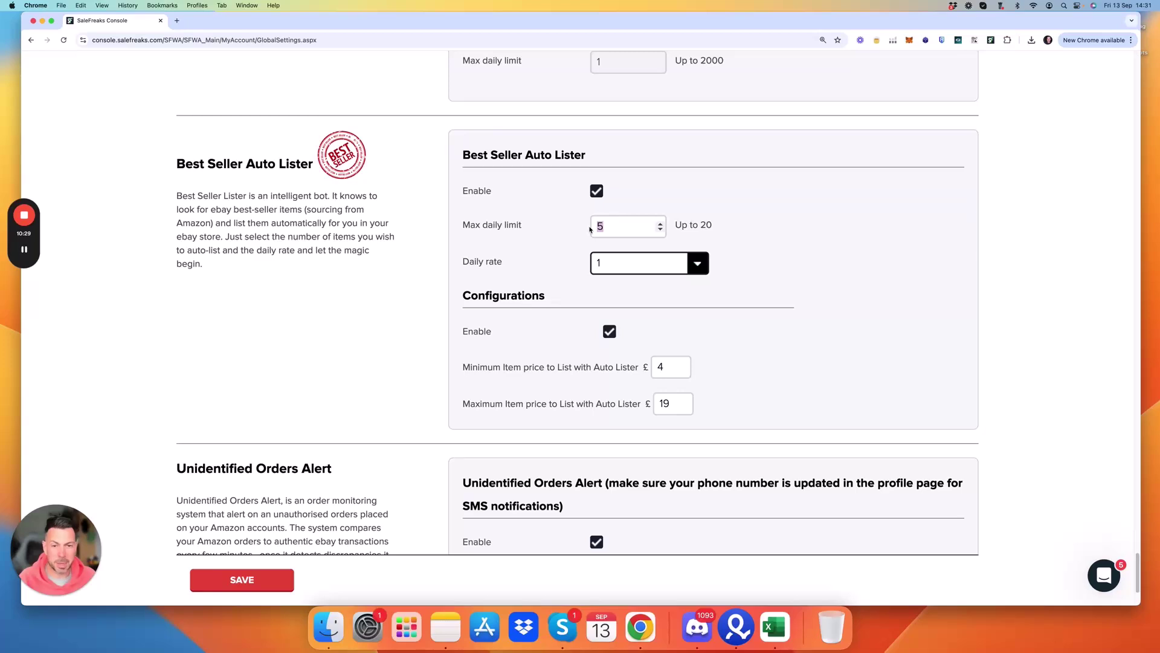
text(8)
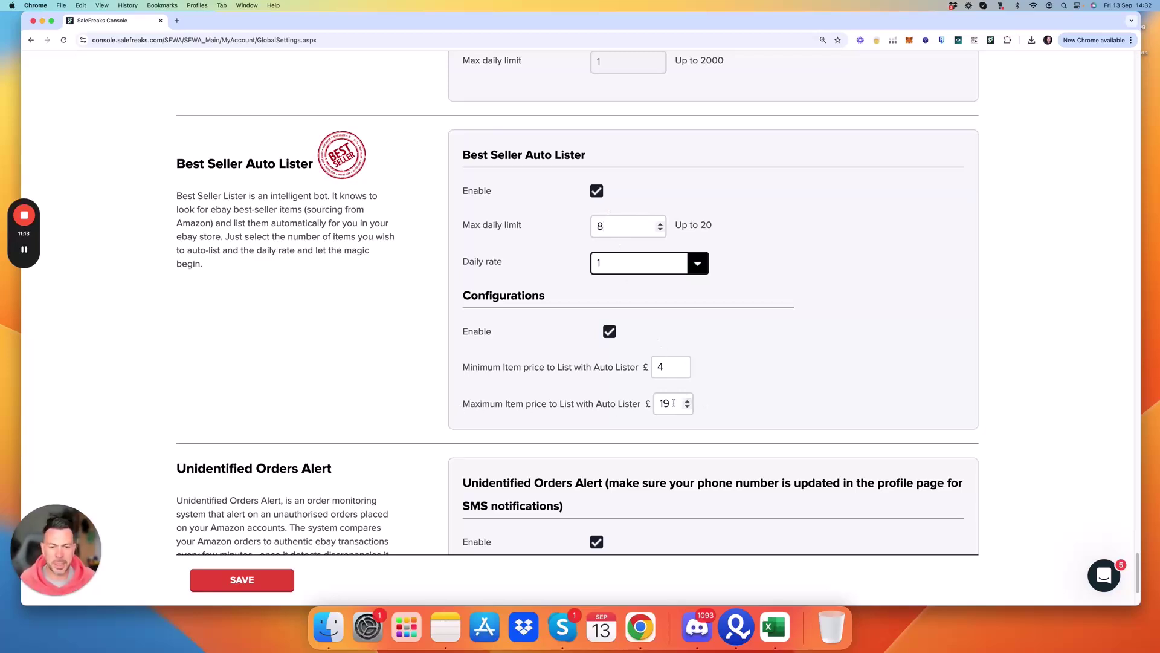
Step: Set the Best Seller Auto Lister's minimum item price to £3 and its maximum item price to £12
click(661, 367)
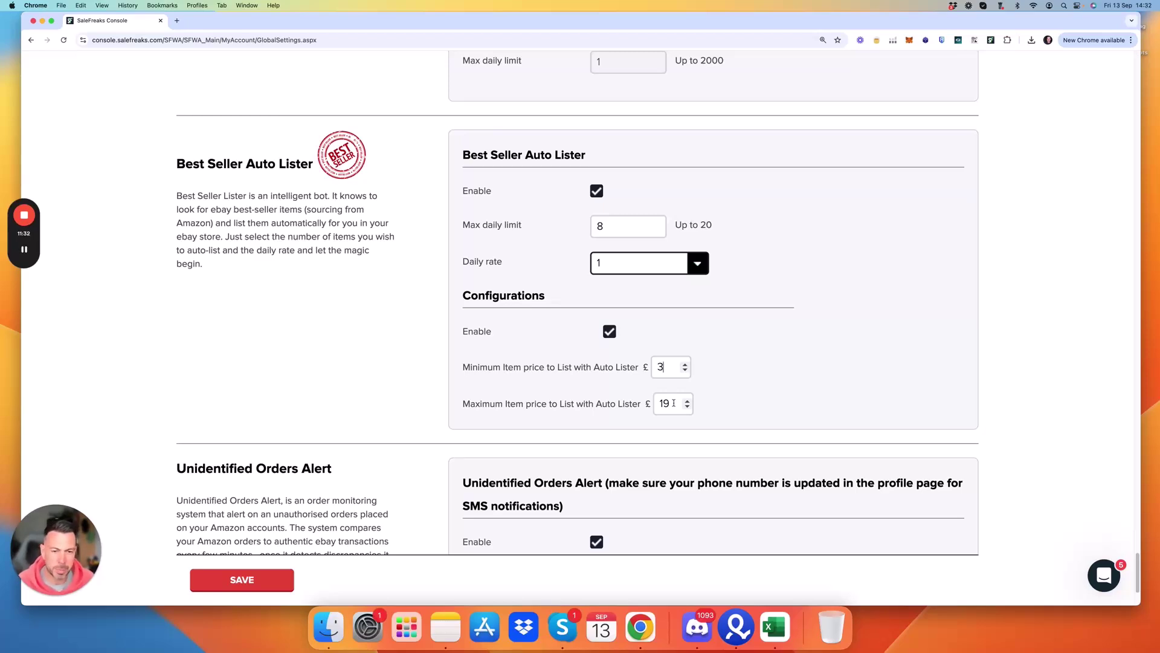
click(668, 403)
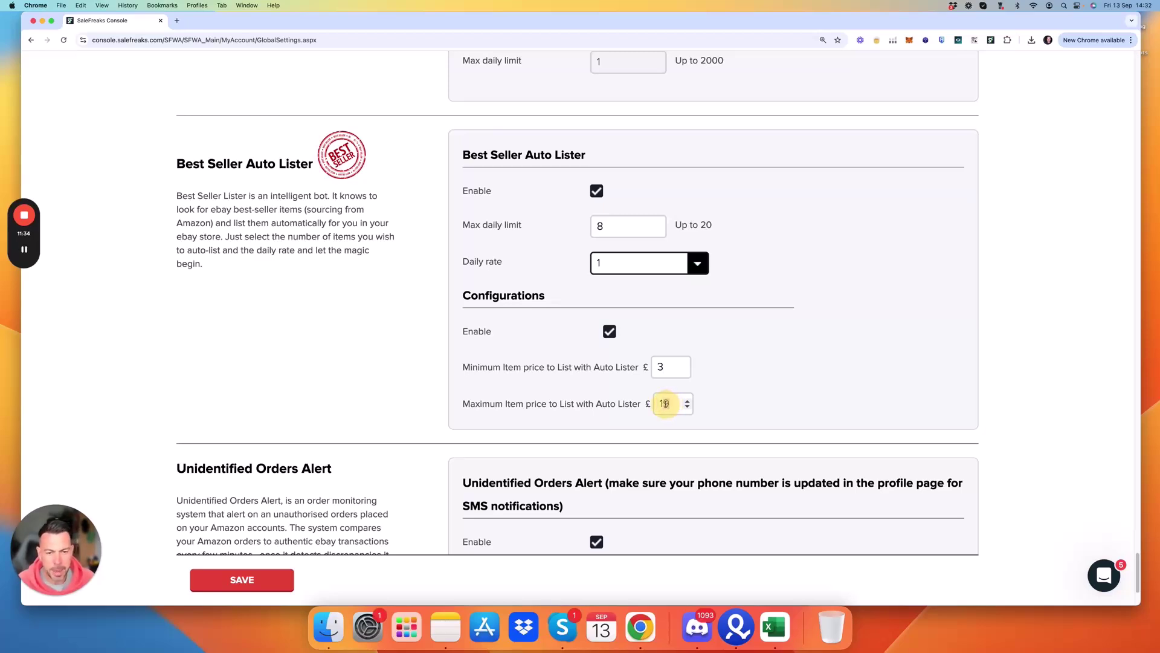
key(BackSpace)
text(2)
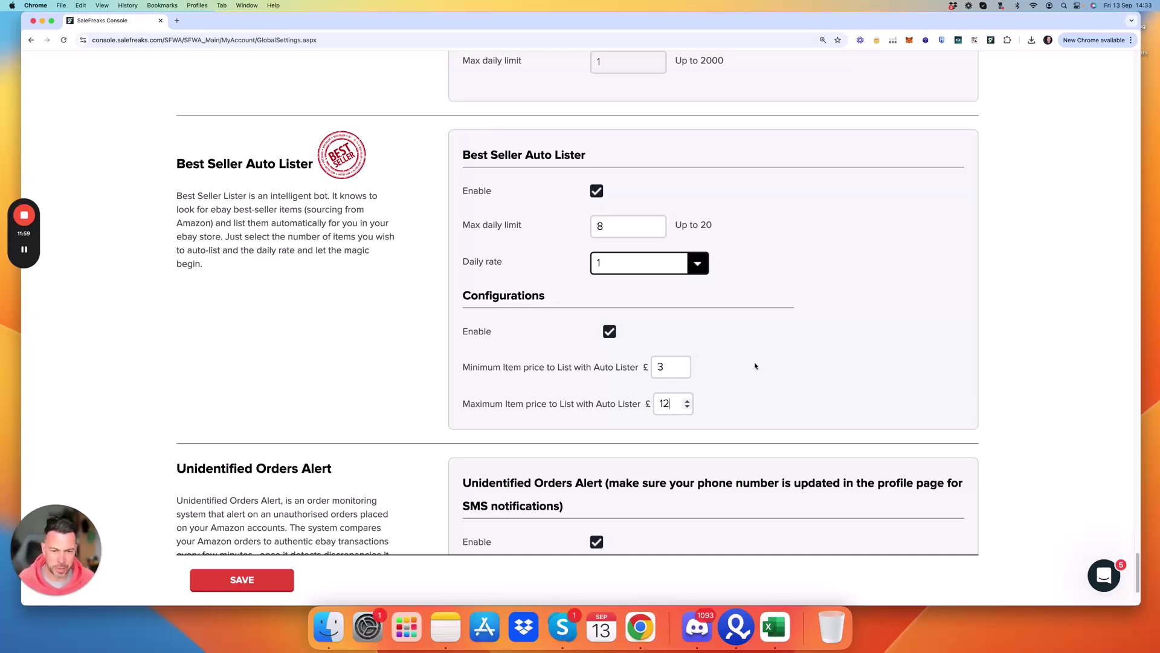
scroll(753, 367, down, 2)
scroll(752, 367, up, 3)
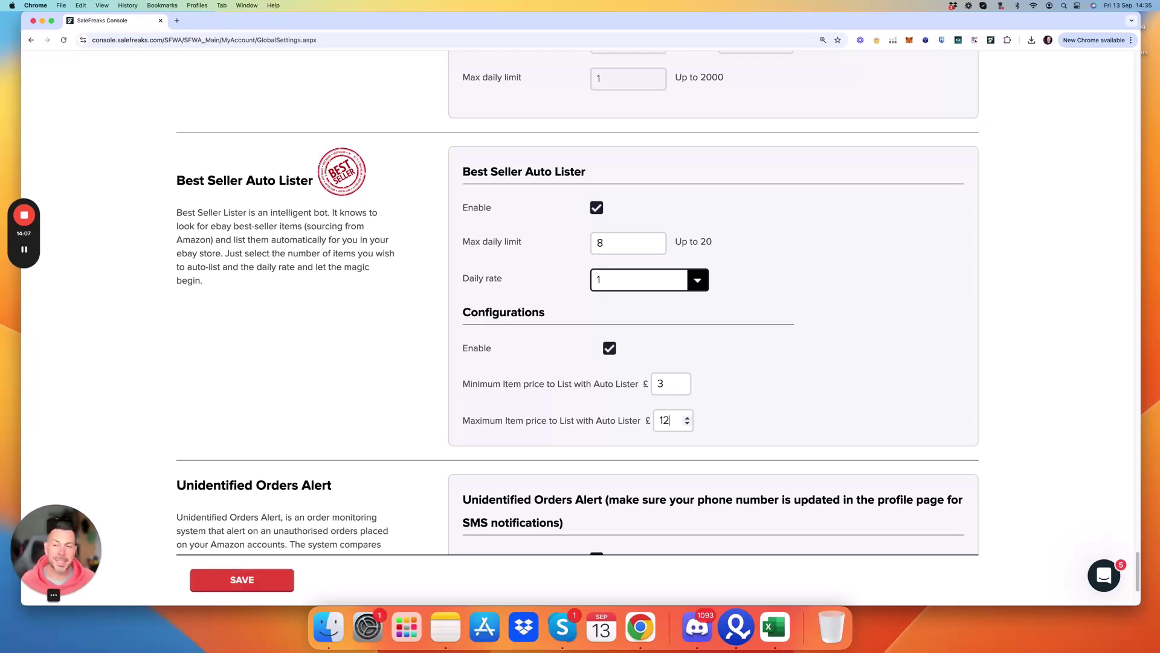
mouse_move(23, 216)
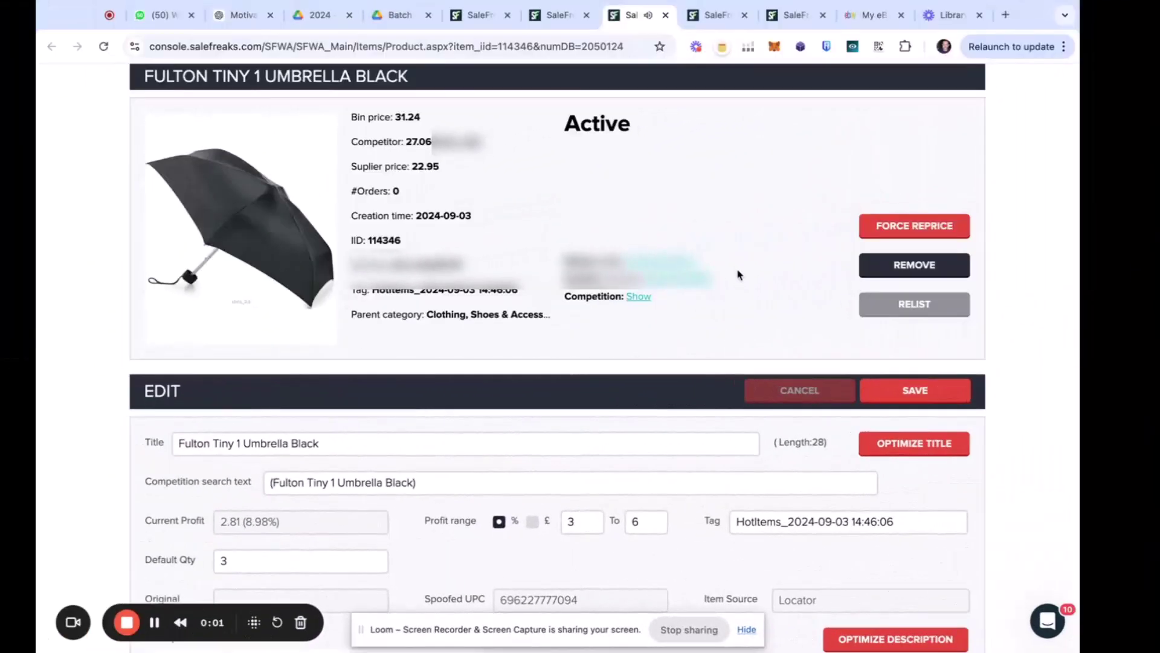
Step: Look over the Fulton Tiny 1 Umbrella Black listing's details, edit fields and current title
scroll(772, 271, down, 5)
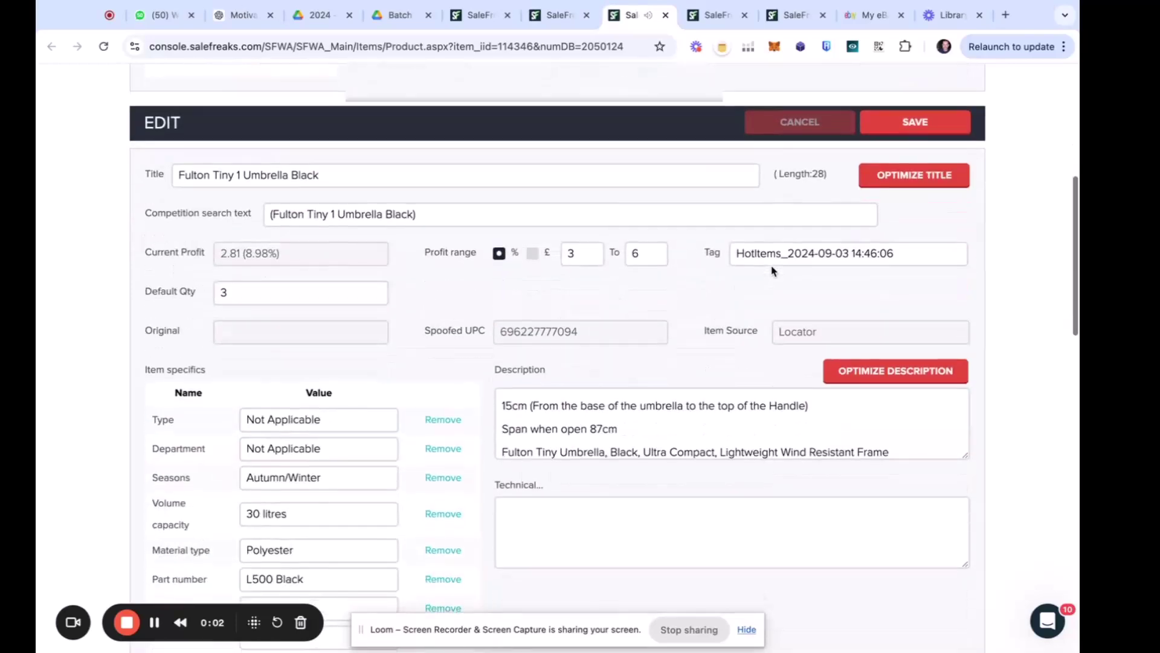
scroll(771, 271, up, 3)
scroll(771, 270, up, 3)
scroll(772, 271, down, 1)
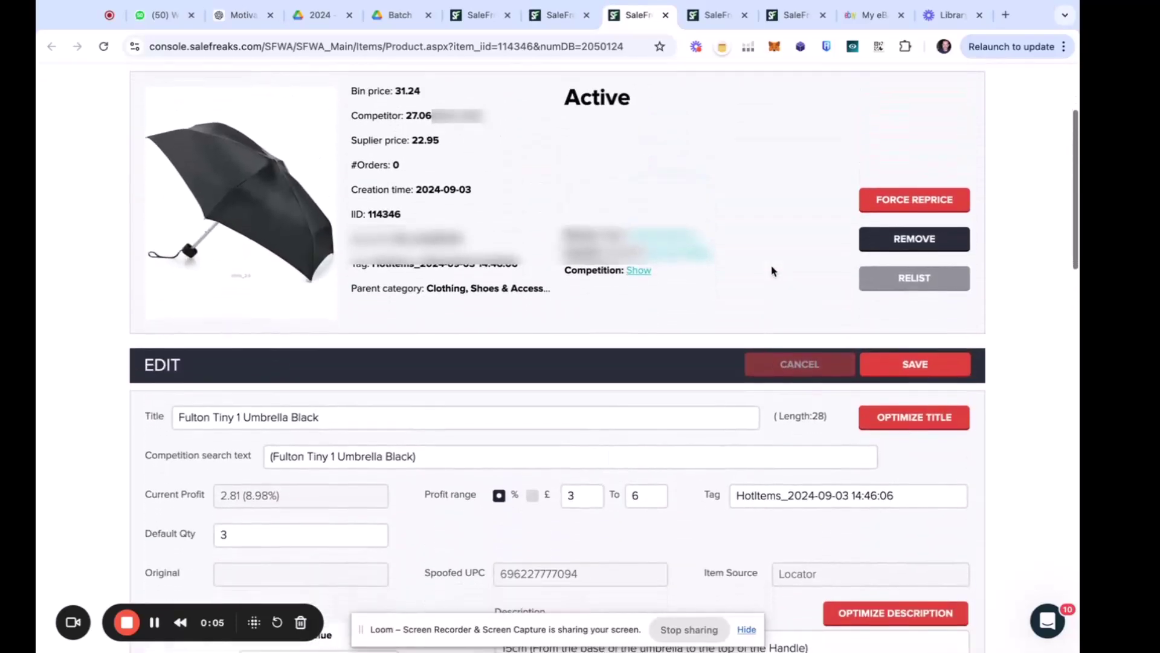
scroll(789, 440, up, 1)
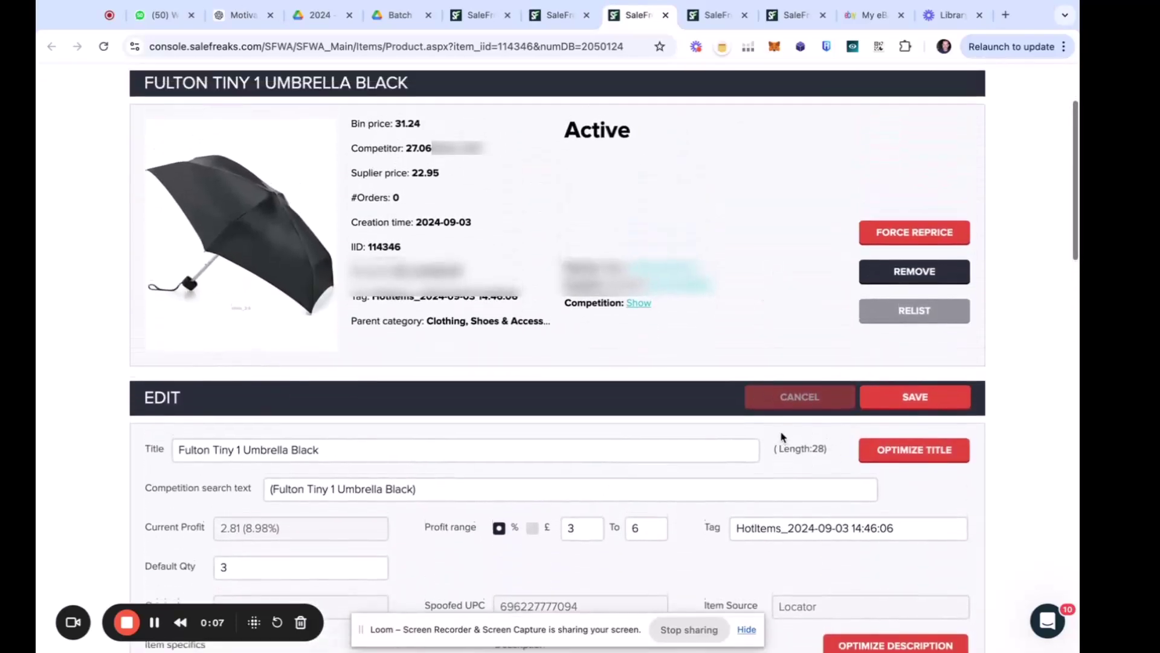
drag(331, 452, 173, 453)
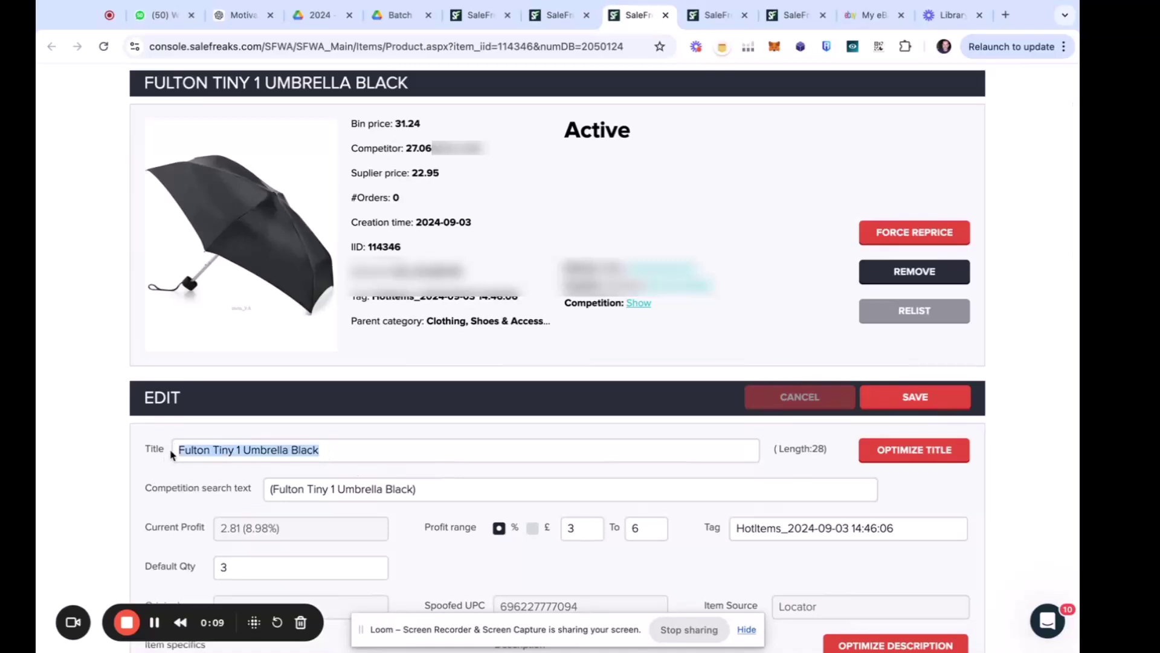
click(172, 450)
scroll(388, 428, down, 3)
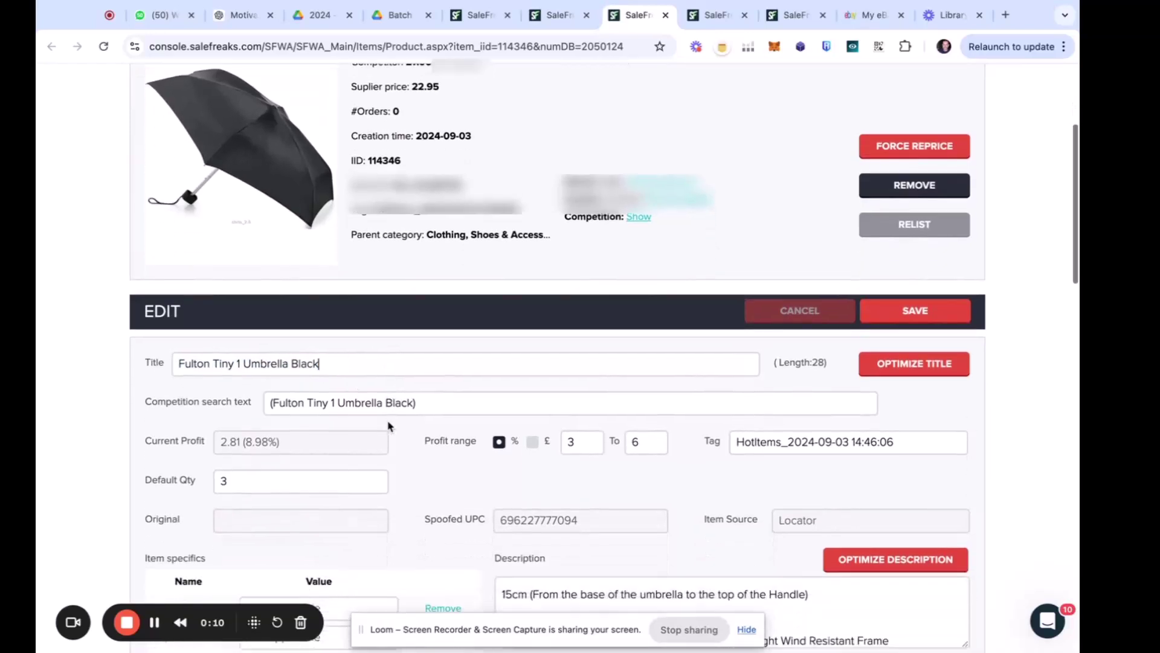
Step: Enlarge the umbrella listing's description box vertically so that its full text can be read
scroll(389, 427, down, 4)
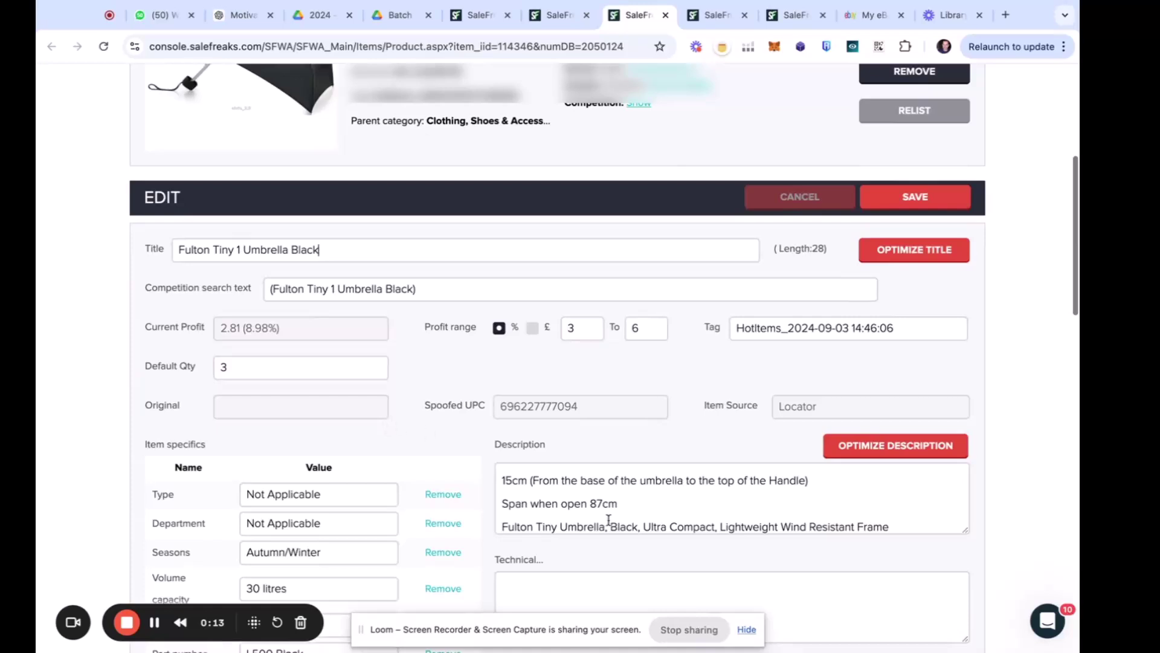
scroll(608, 519, down, 2)
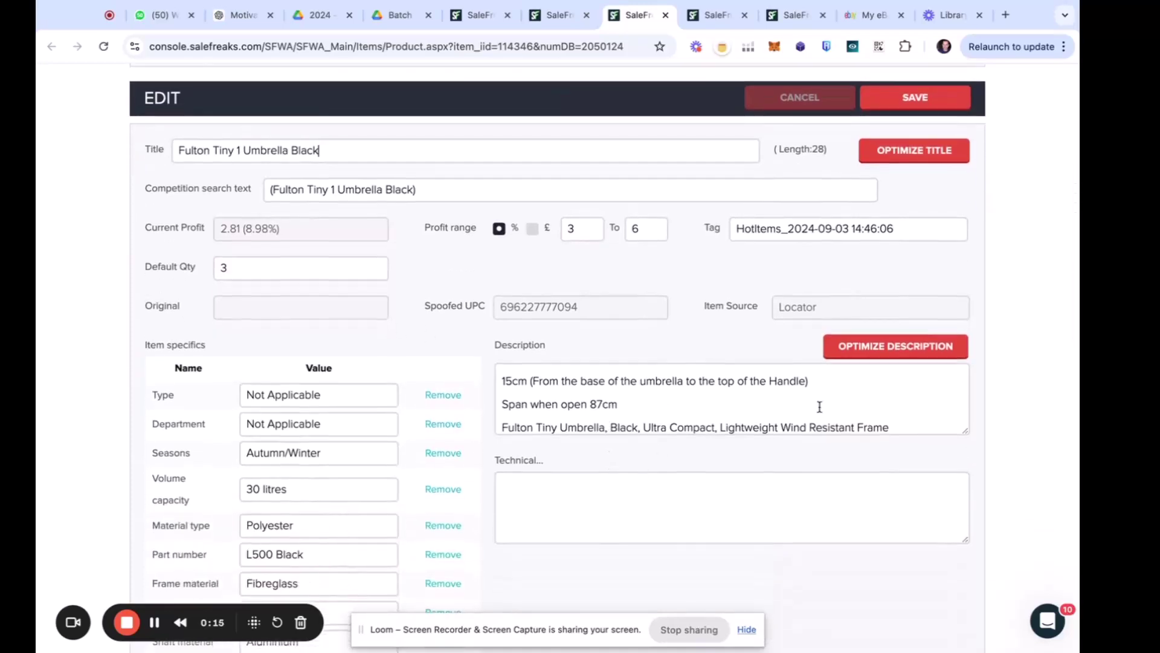
drag(967, 433, 967, 593)
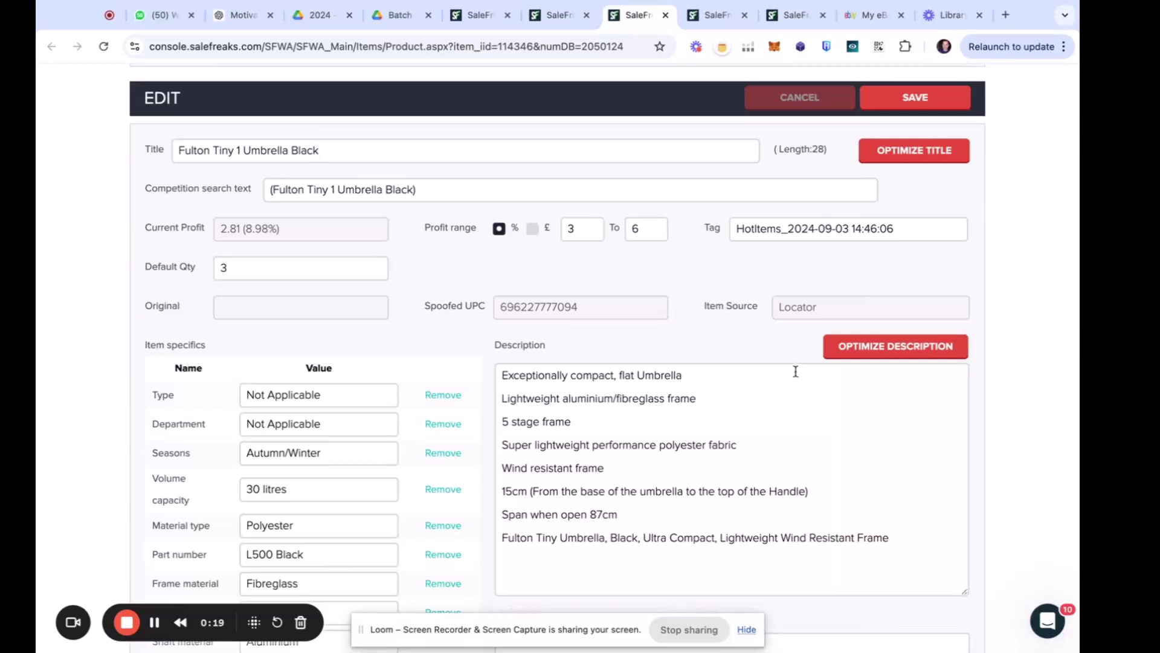
Step: Run the title optimization on the Fulton Tiny 1 Umbrella Black listing and confirm it
scroll(795, 371, up, 2)
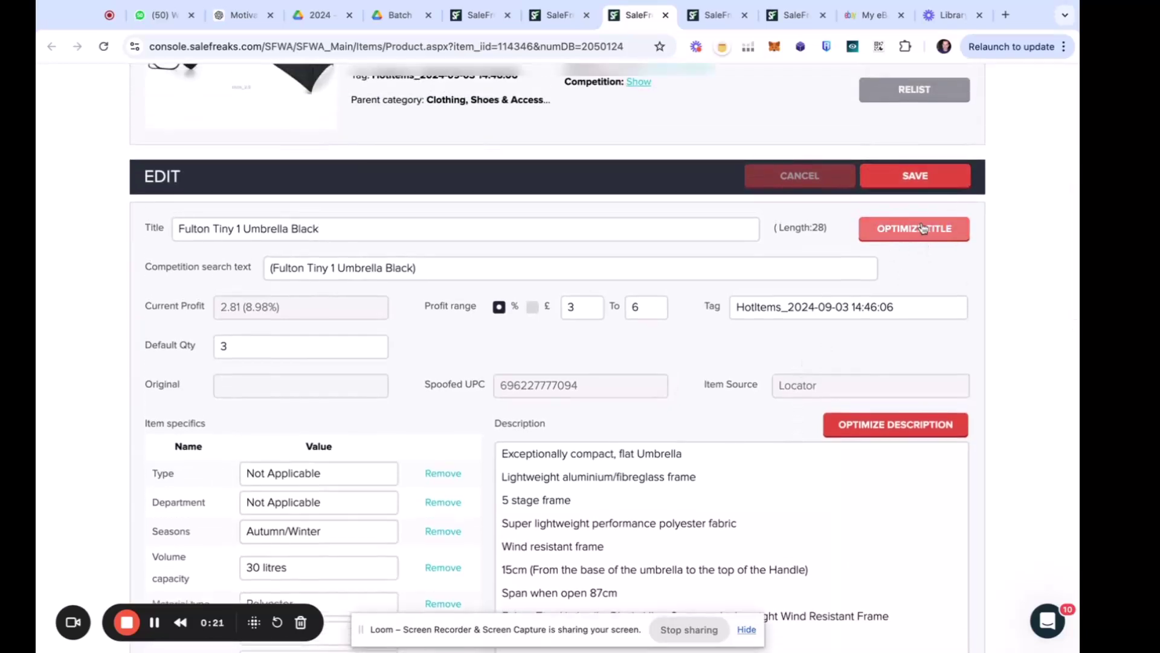
click(916, 236)
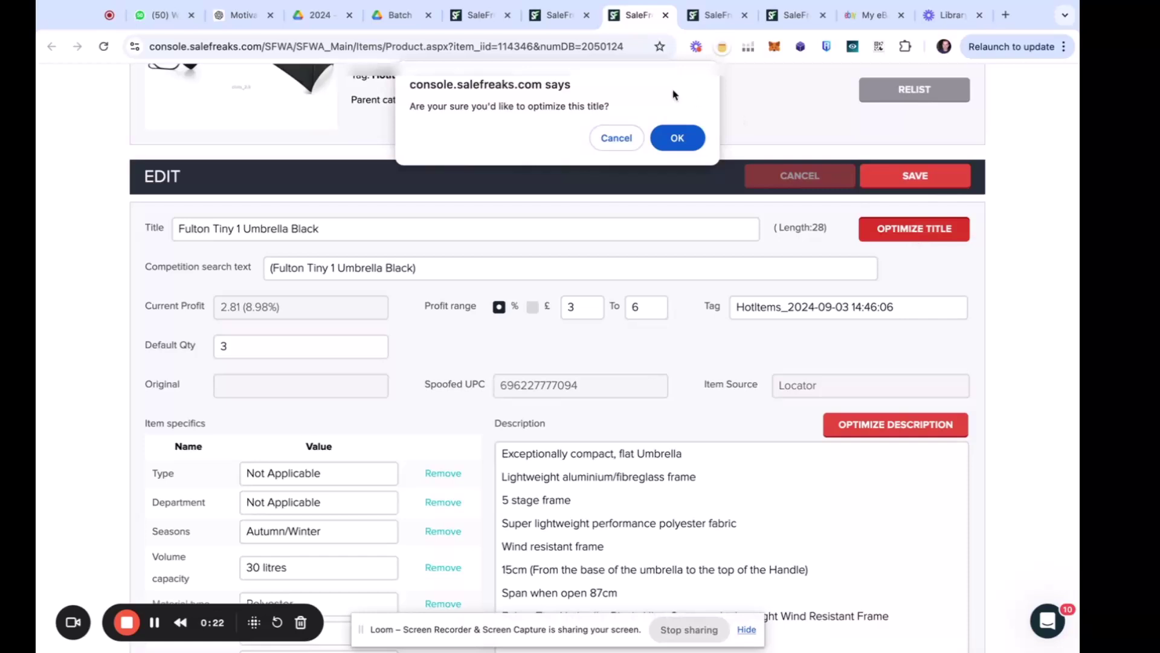
click(670, 139)
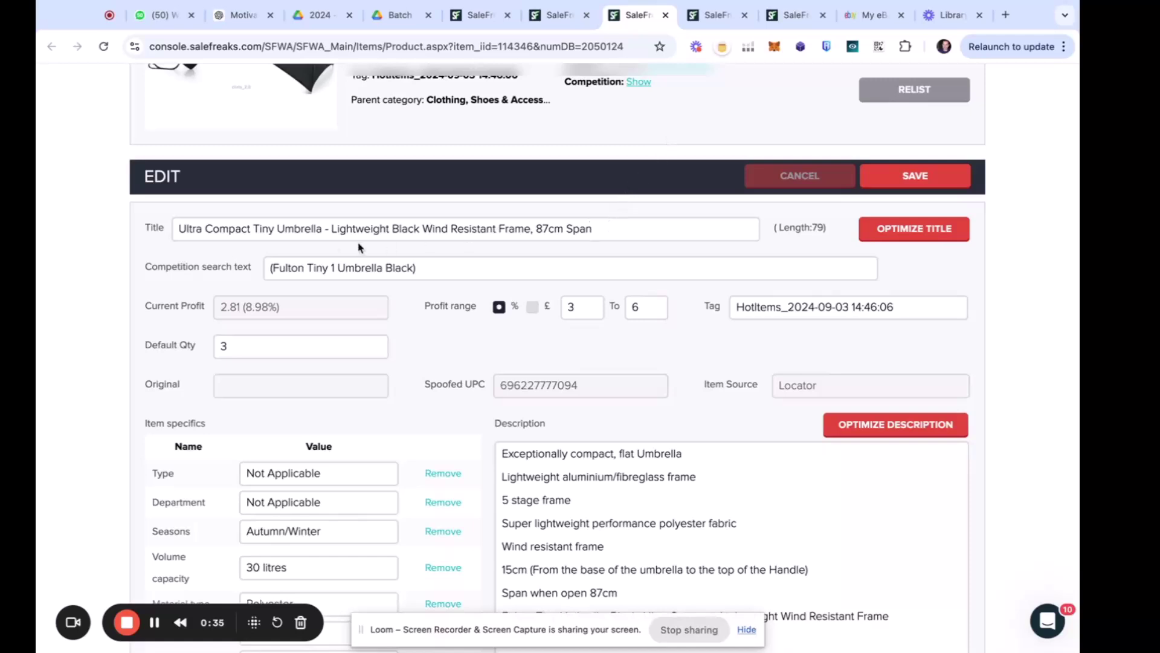
Step: Review the umbrella listing's optimized title against its description and item specifics
drag(177, 230, 328, 232)
click(473, 222)
triple_click(620, 230)
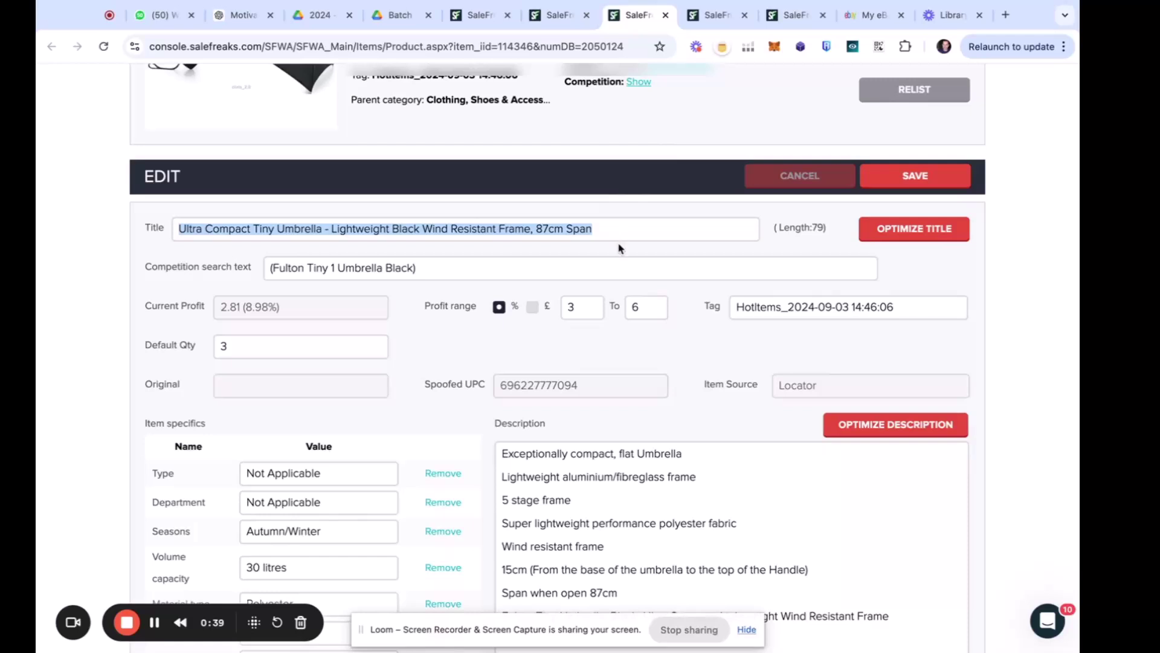
click(621, 253)
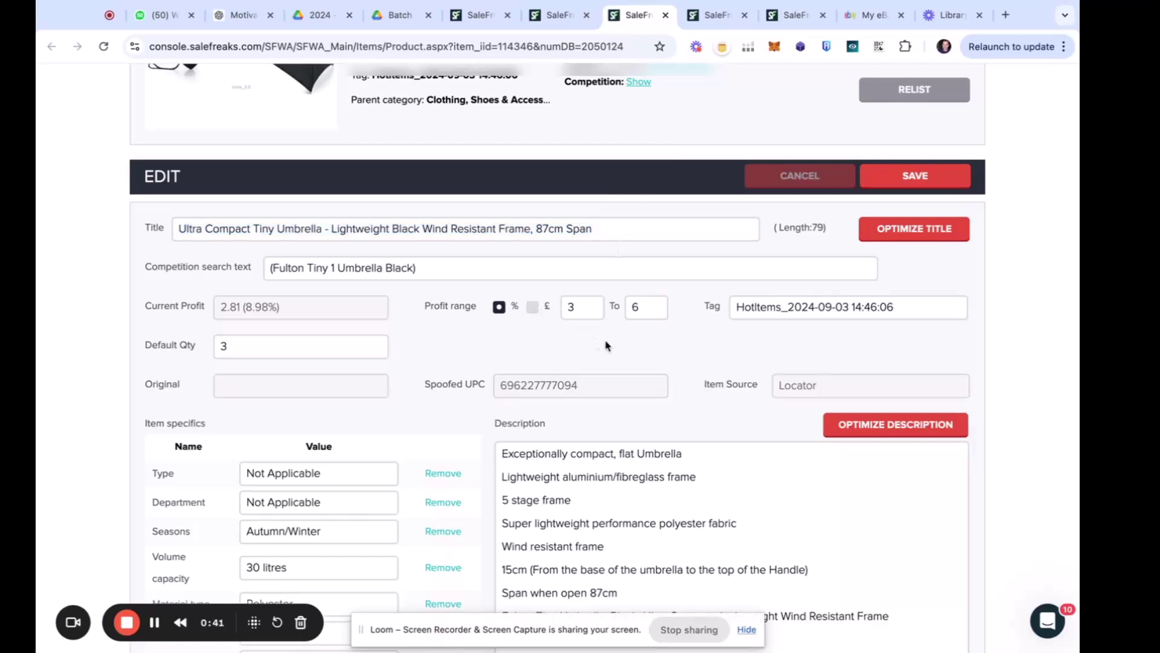
scroll(715, 492, down, 1)
scroll(714, 493, down, 1)
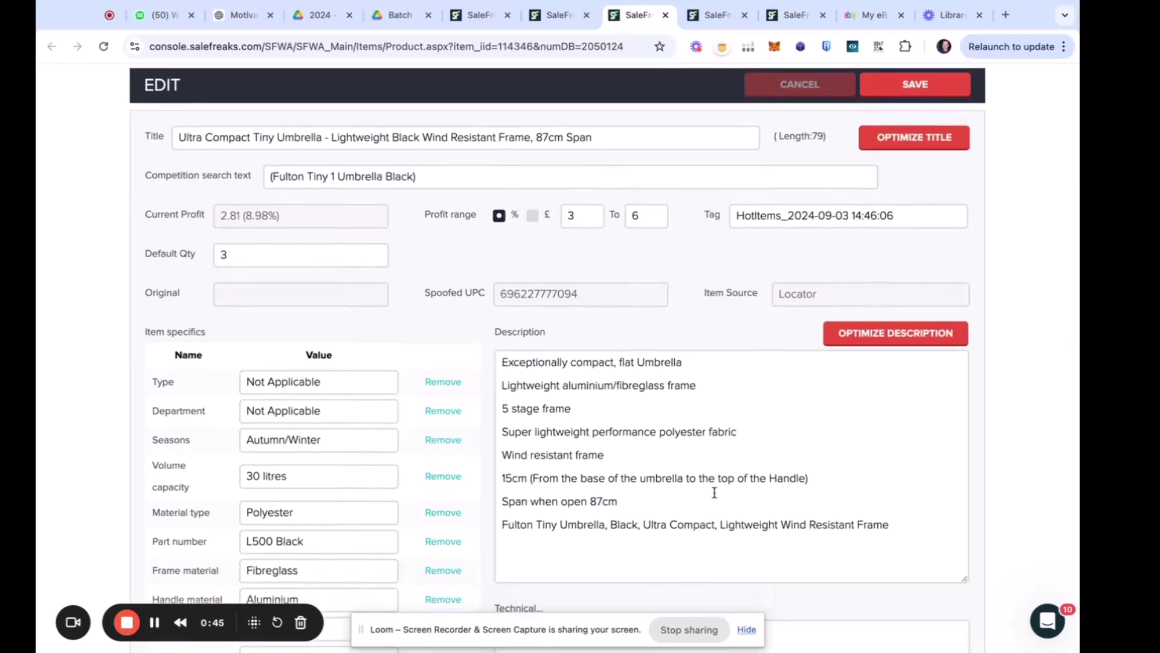
scroll(714, 493, down, 3)
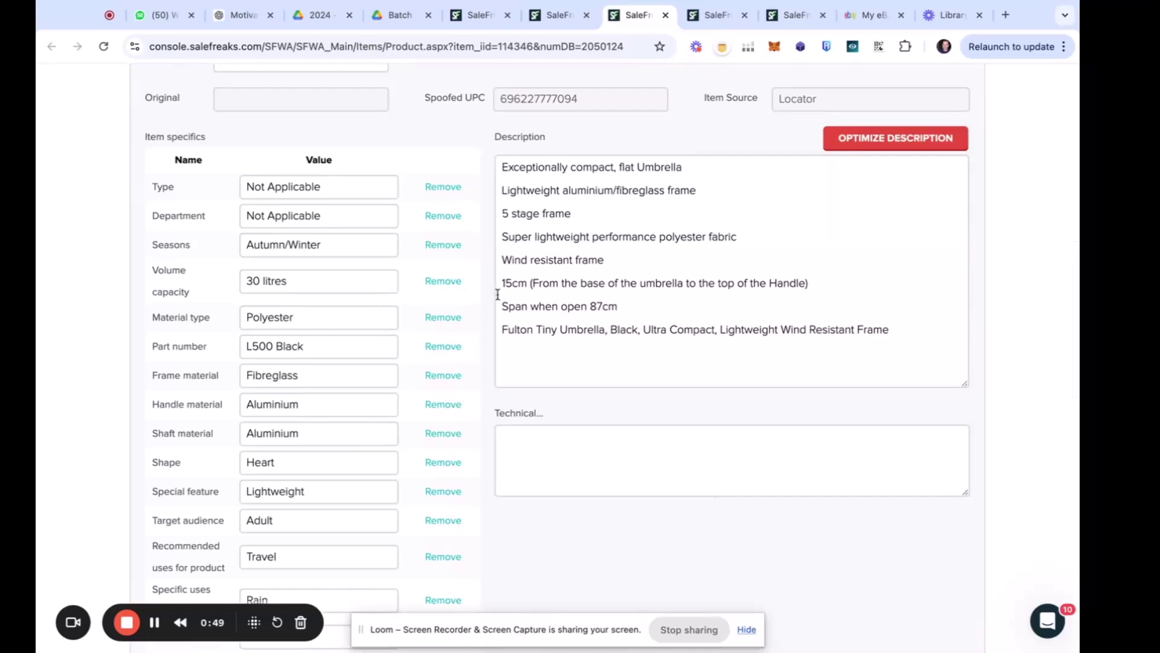
scroll(356, 412, down, 2)
scroll(355, 410, up, 6)
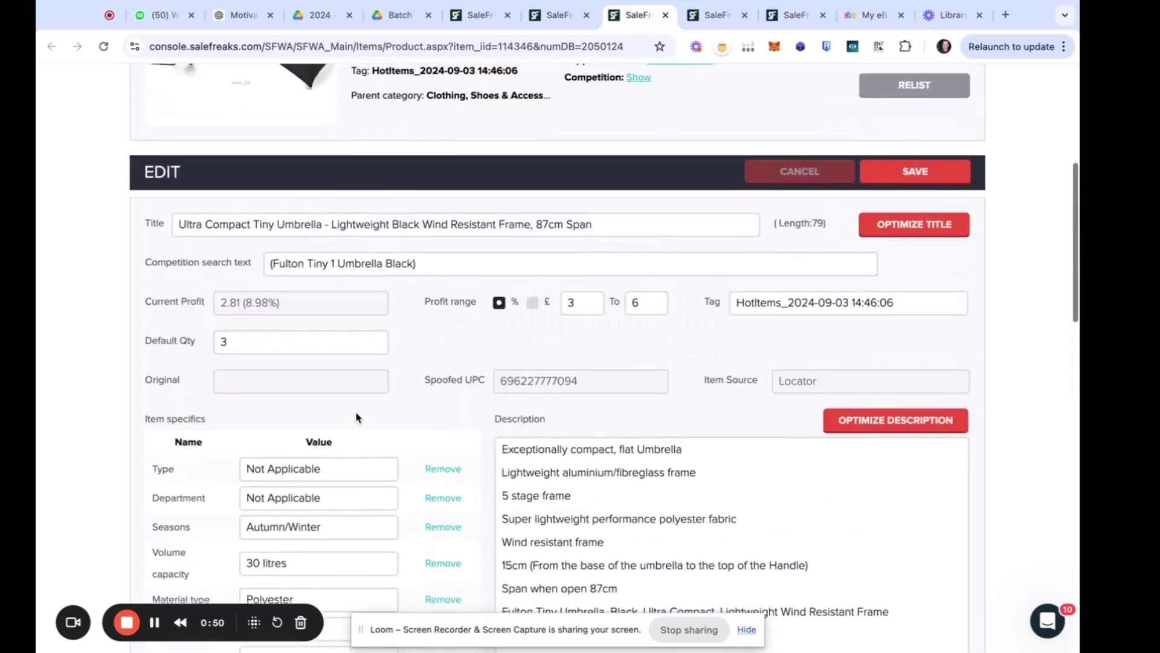
Step: Save the umbrella listing with its optimized title and confirm the change
scroll(355, 411, down, 2)
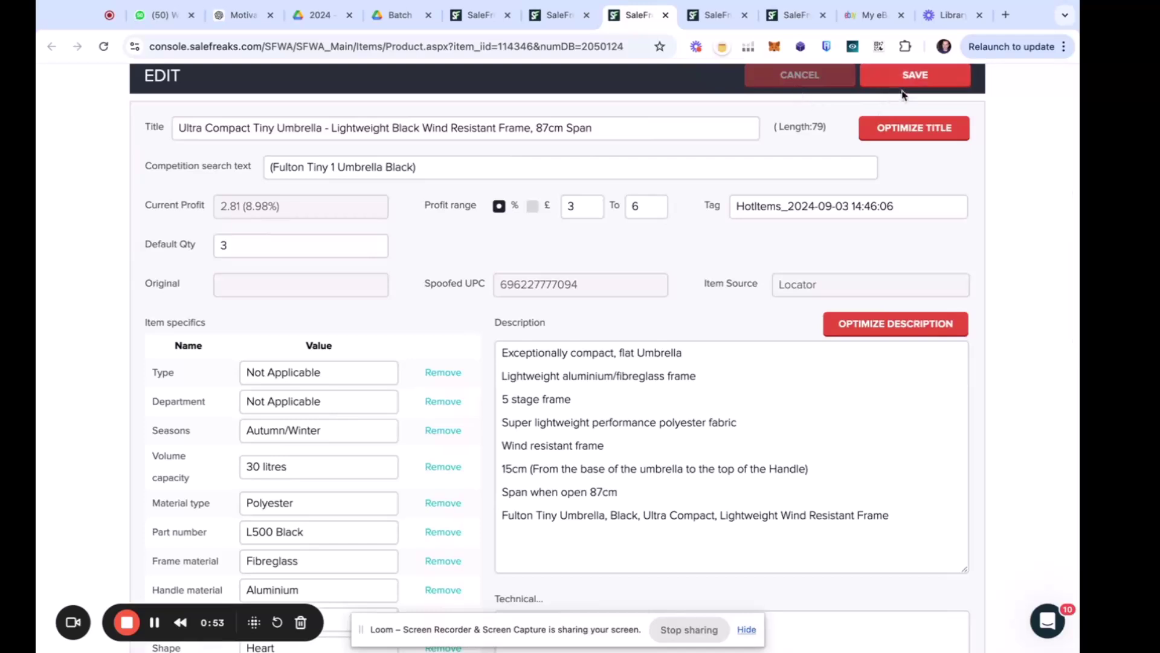
click(911, 83)
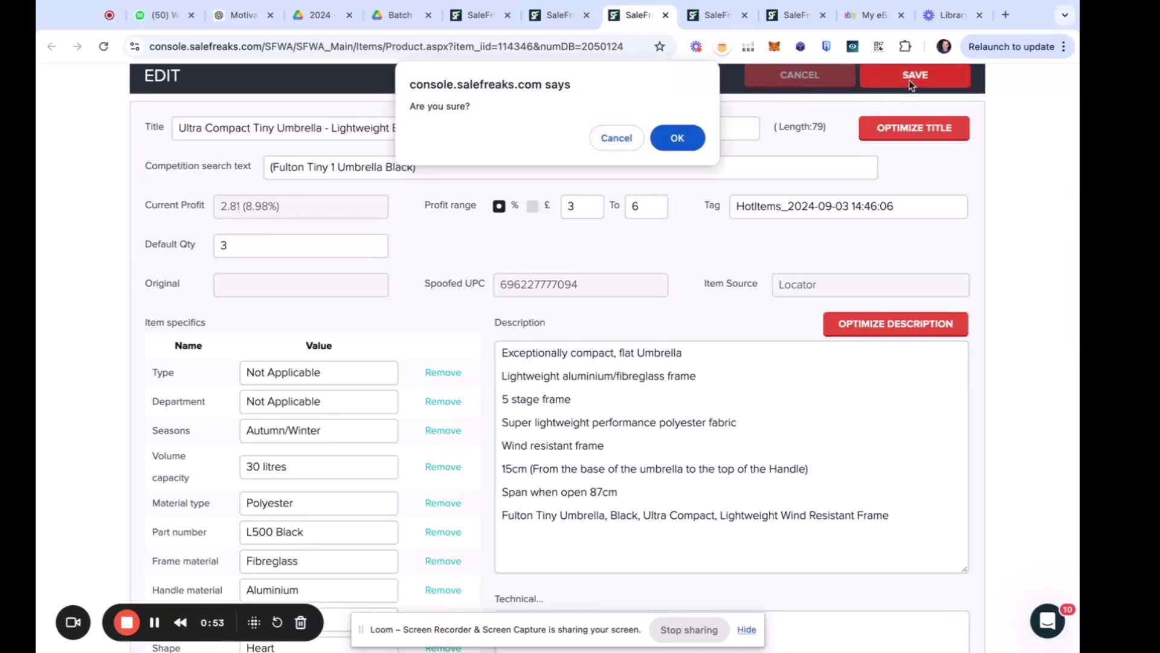
click(676, 139)
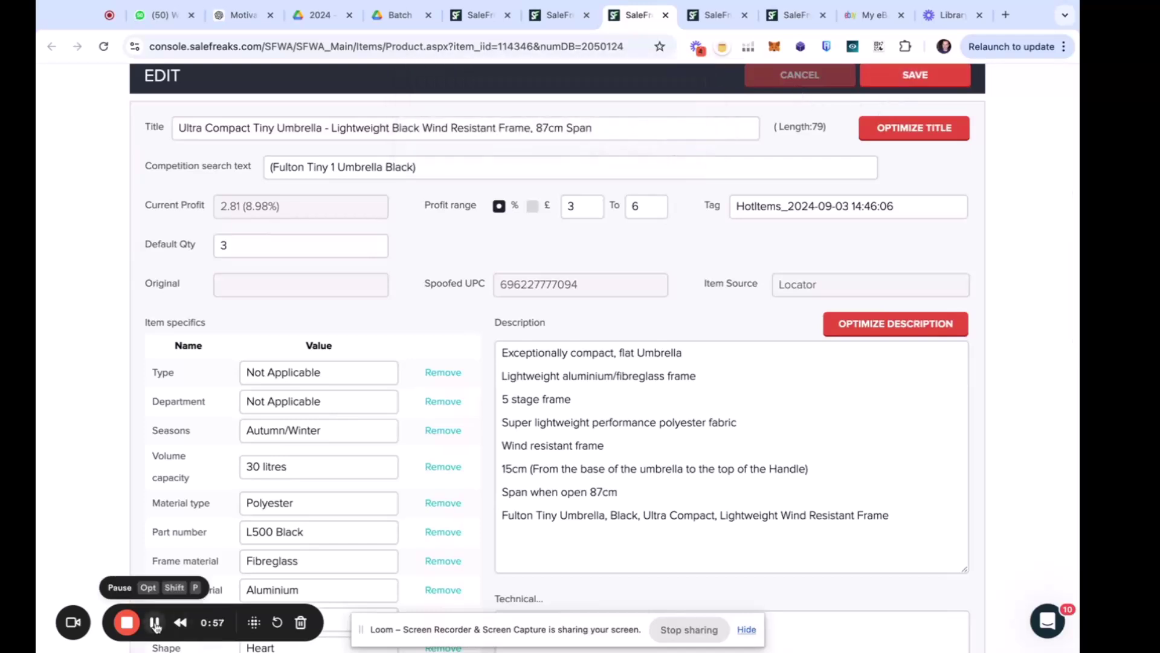